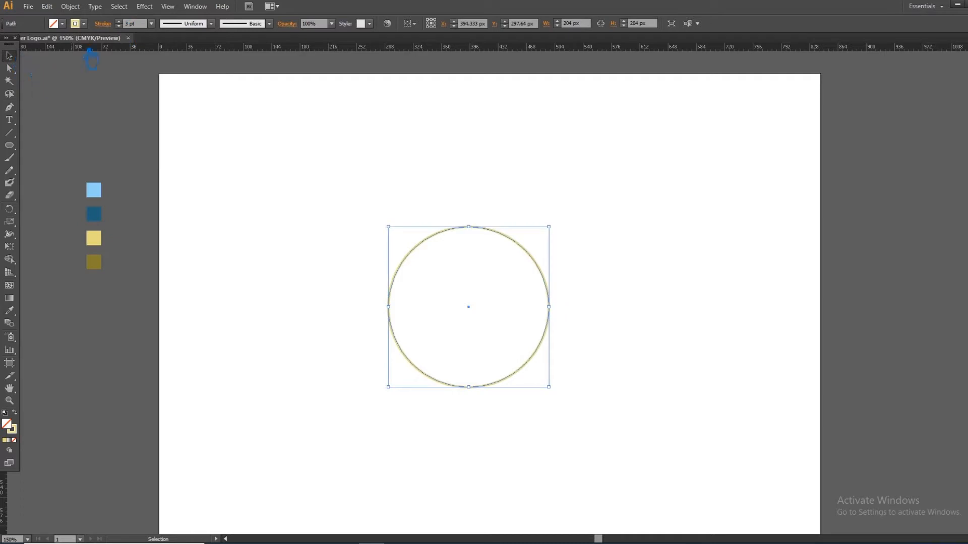
Step: Set the yellow circle's stroke weight to 5 pt and deselect it
click(119, 21)
click(119, 21)
click(240, 132)
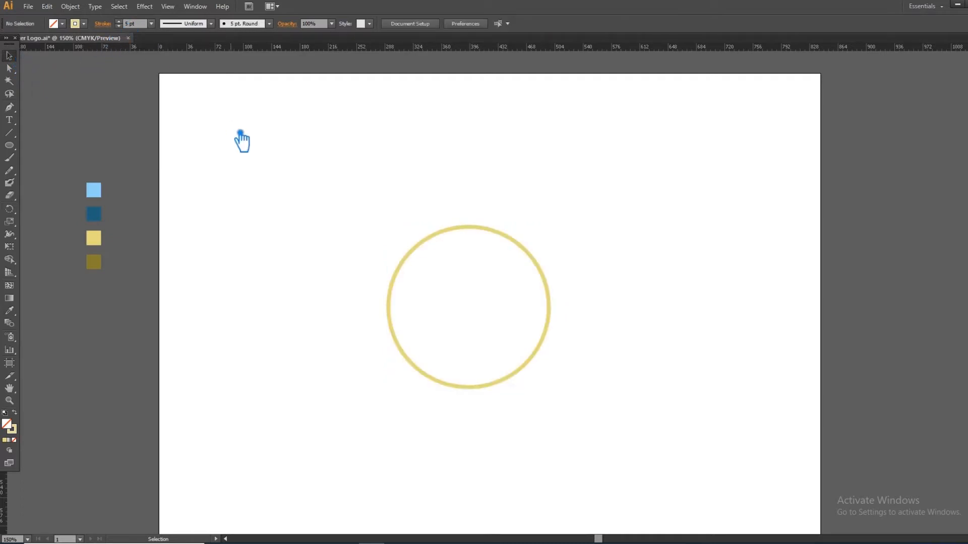
Step: Make a concentric duplicate of the yellow circle and scale it from the center to about 155 px wide
click(553, 289)
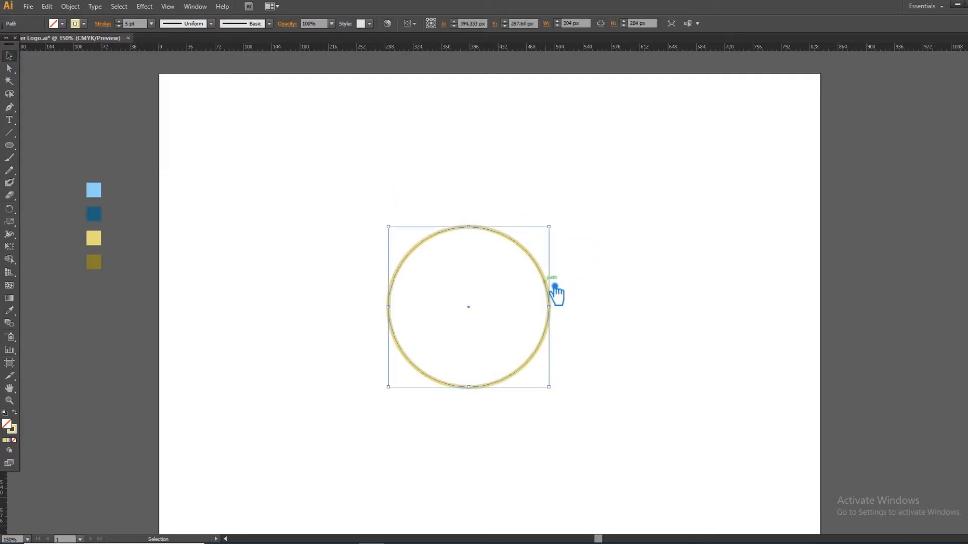
key(a)
key(v)
drag(550, 227, 538, 251)
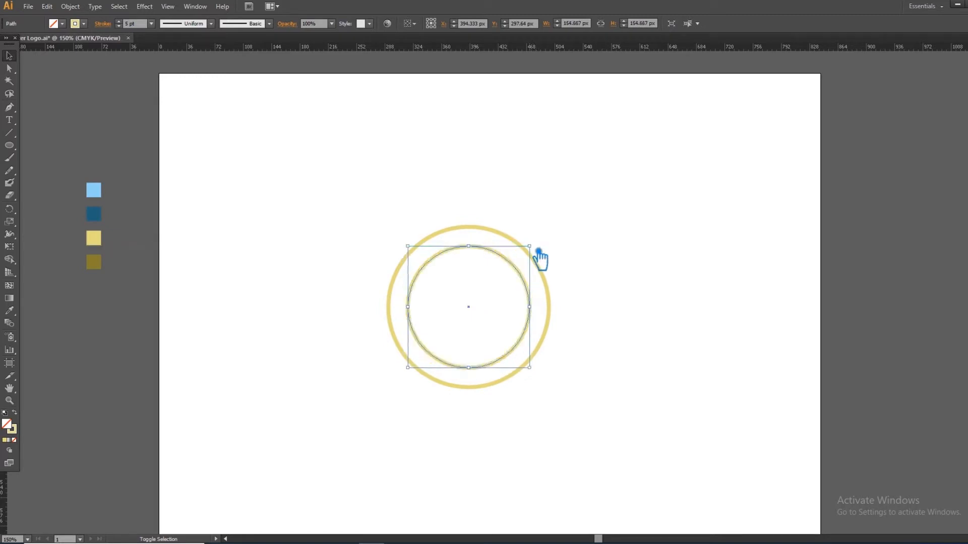
Step: Set the inner circle's stroke weight to 20 pt
click(119, 21)
click(119, 21)
click(119, 21)
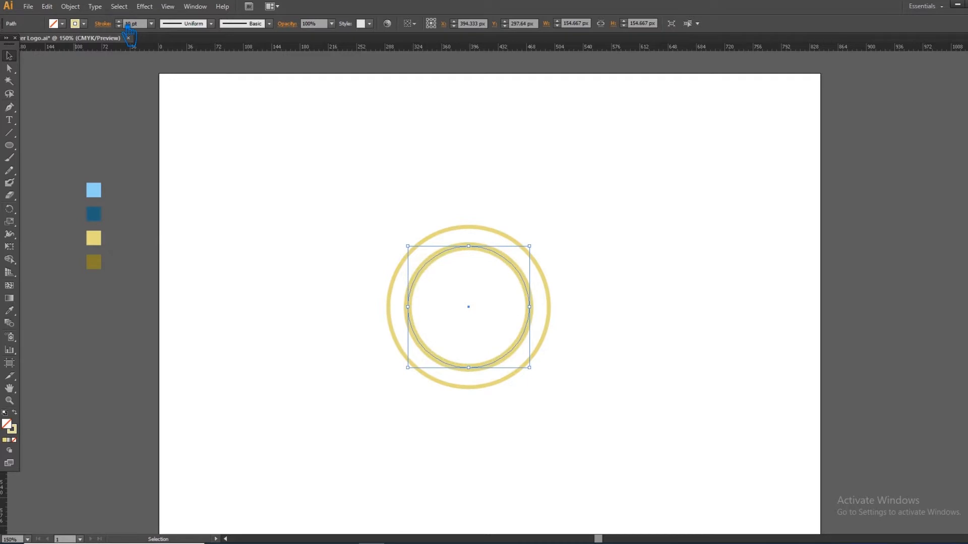
click(119, 22)
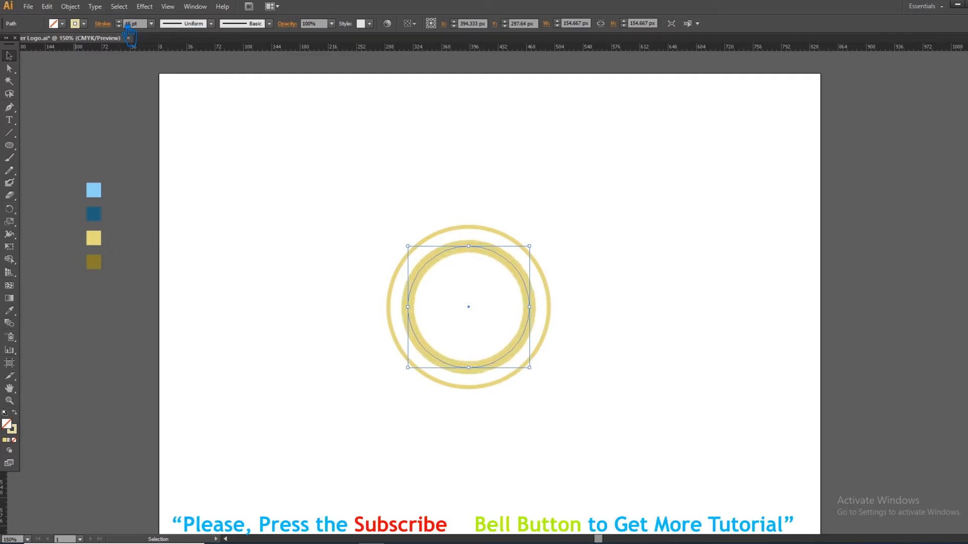
click(119, 21)
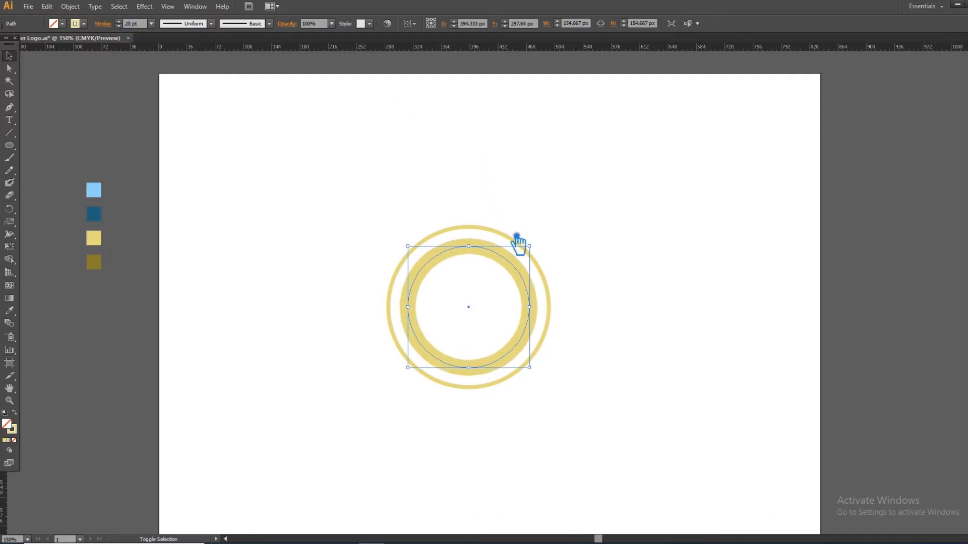
Step: Resize the inner ring about its center to about 165 px, leaving a narrow gap to the outer ring
drag(537, 250, 528, 258)
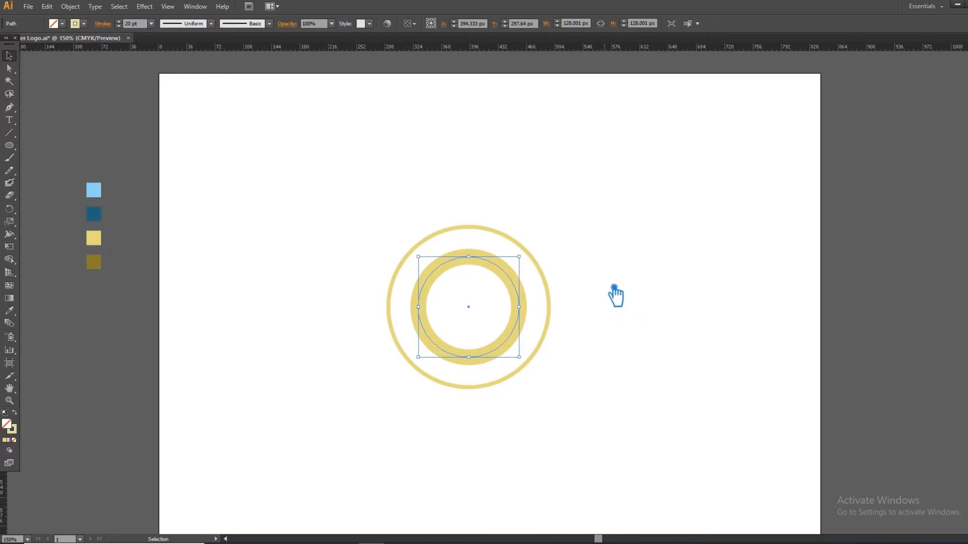
drag(519, 257, 542, 242)
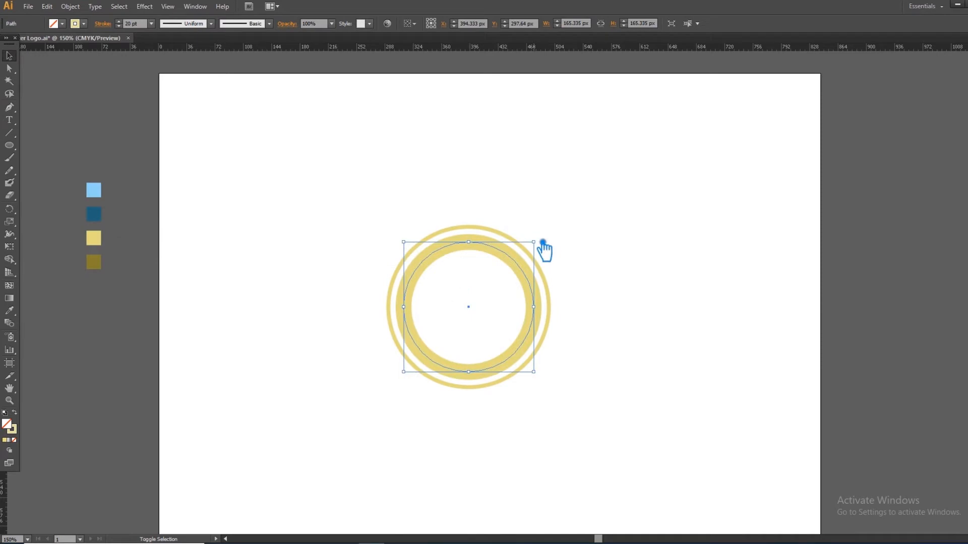
click(612, 279)
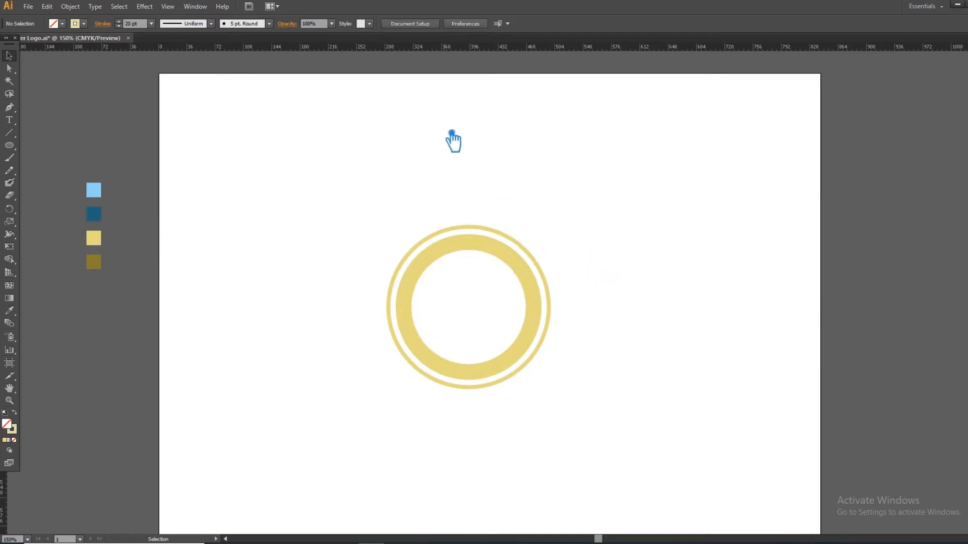
Step: Recolor the inner ring's stroke with the light blue swatch square's color and restore its weight to 20 pt
click(528, 273)
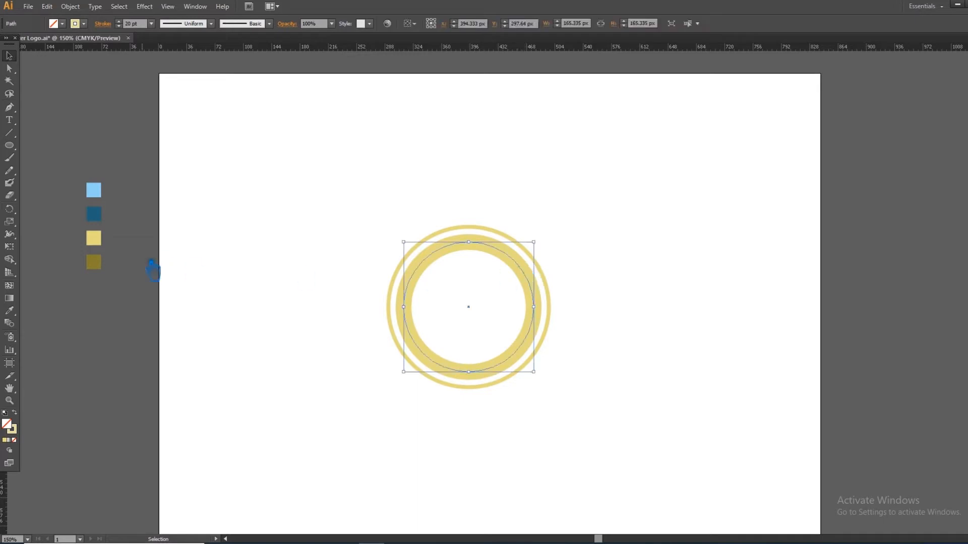
click(16, 315)
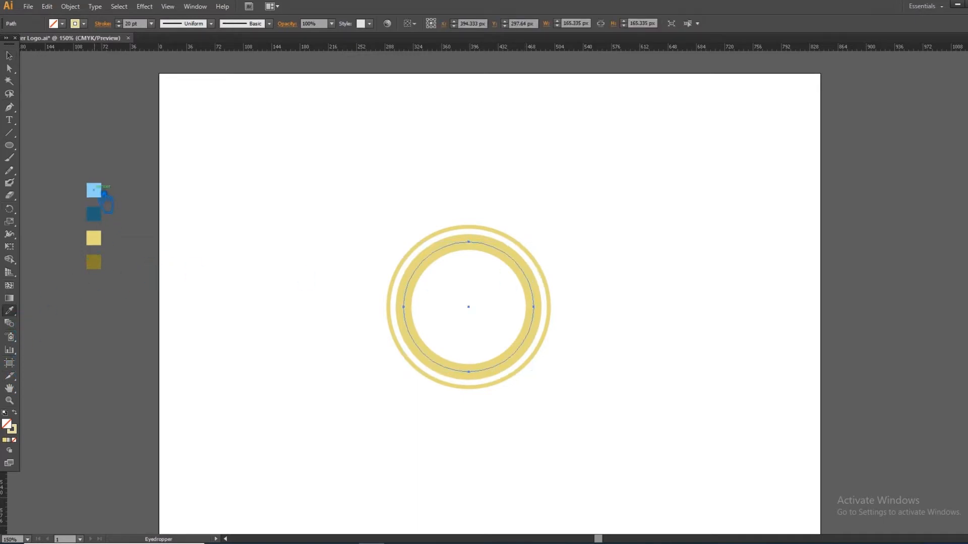
click(96, 192)
click(15, 413)
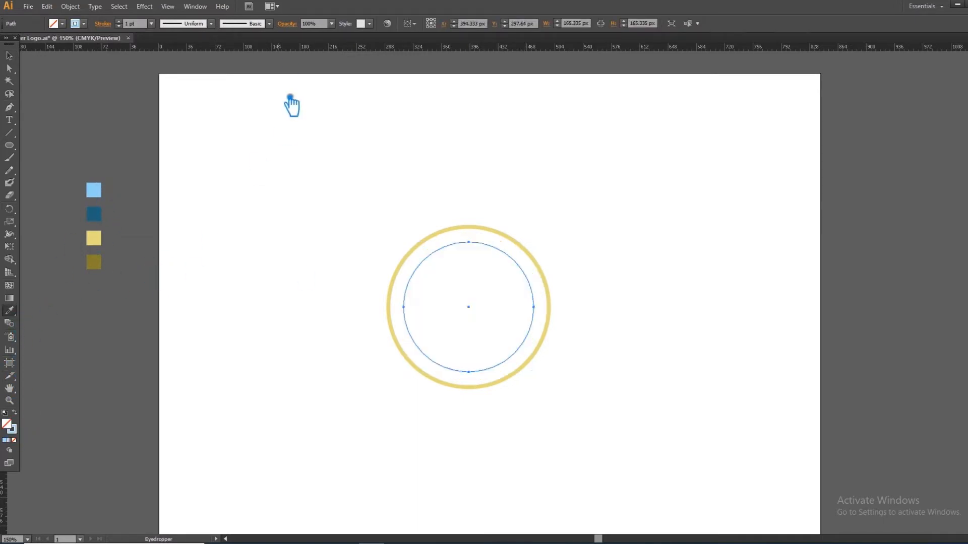
text(20)
key(Return)
click(12, 57)
click(284, 178)
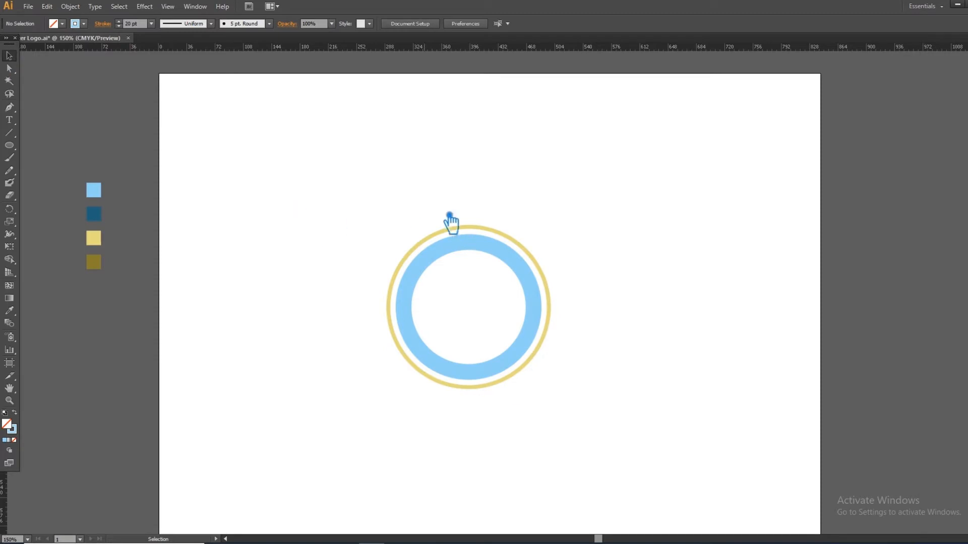
Step: Place a horizontal guide through the center of the blue ring and show the guides
click(528, 272)
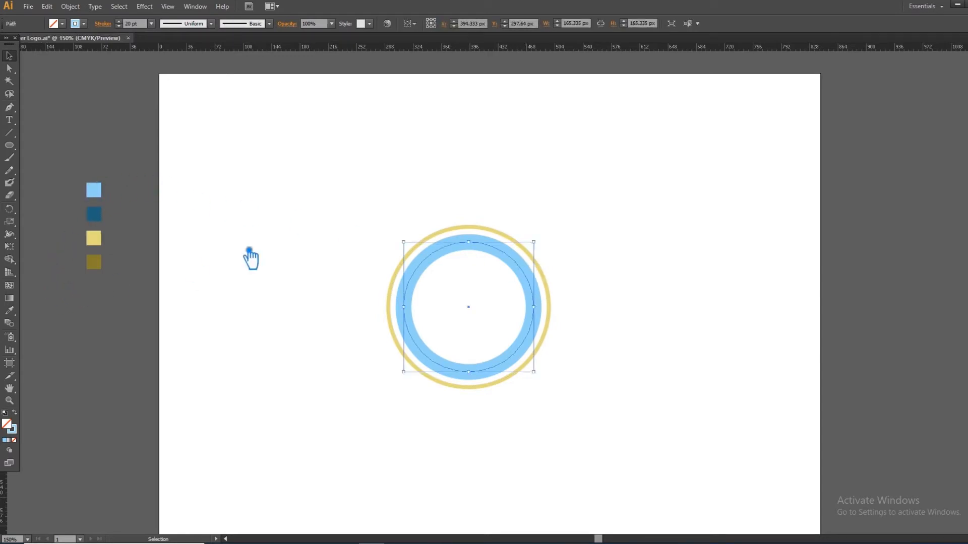
key(a)
key(v)
drag(378, 48, 436, 312)
key(ctrl+;)
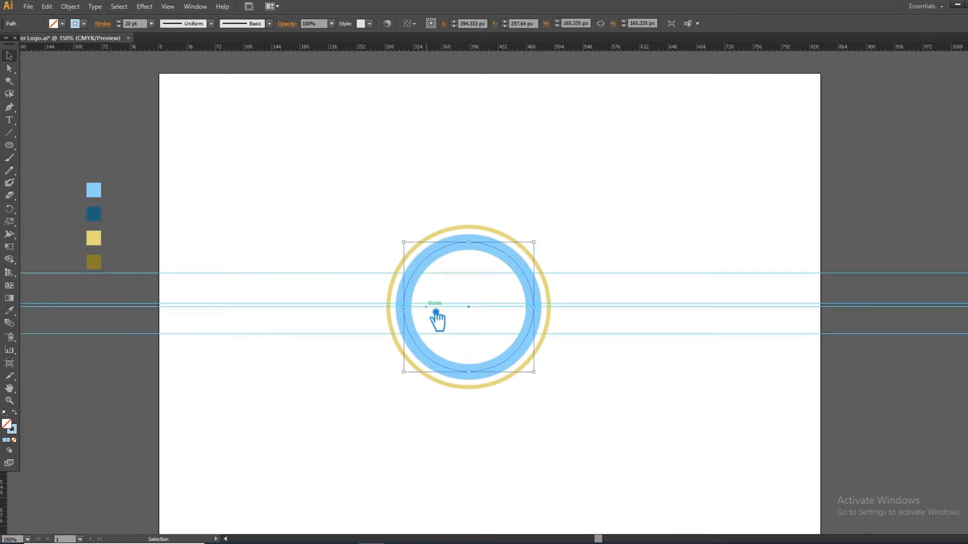
Step: Unlock the guides, delete the three horizontal guides that miss the rings' center, and relock the guides
click(807, 376)
right_click(708, 333)
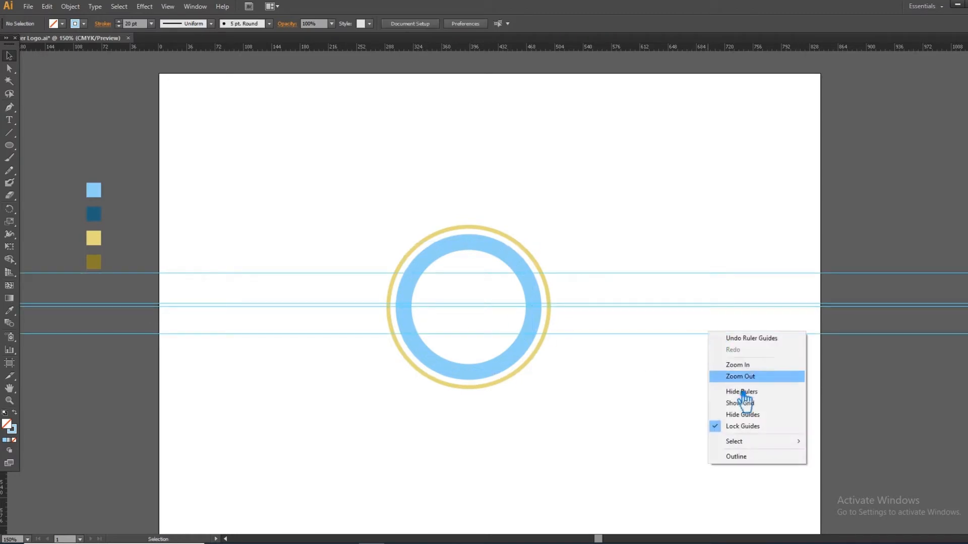
click(745, 426)
mouse_move(731, 409)
mouse_down()
mouse_move(660, 263)
mouse_move(637, 319)
mouse_move(644, 324)
mouse_up()
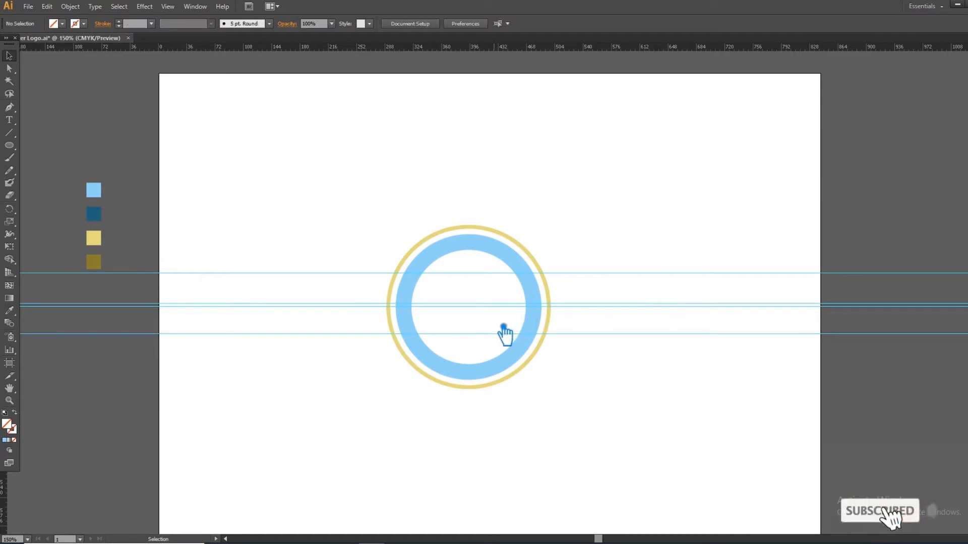
click(517, 354)
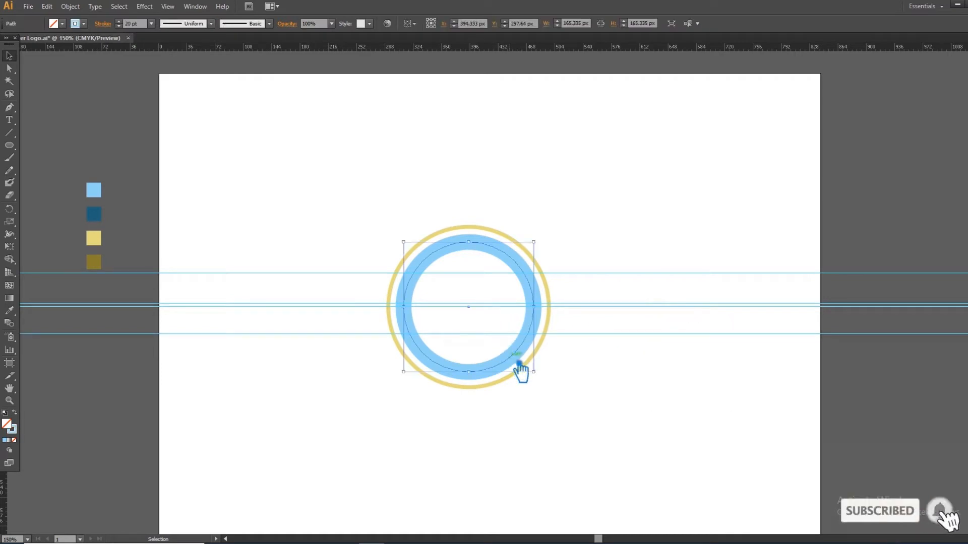
click(600, 313)
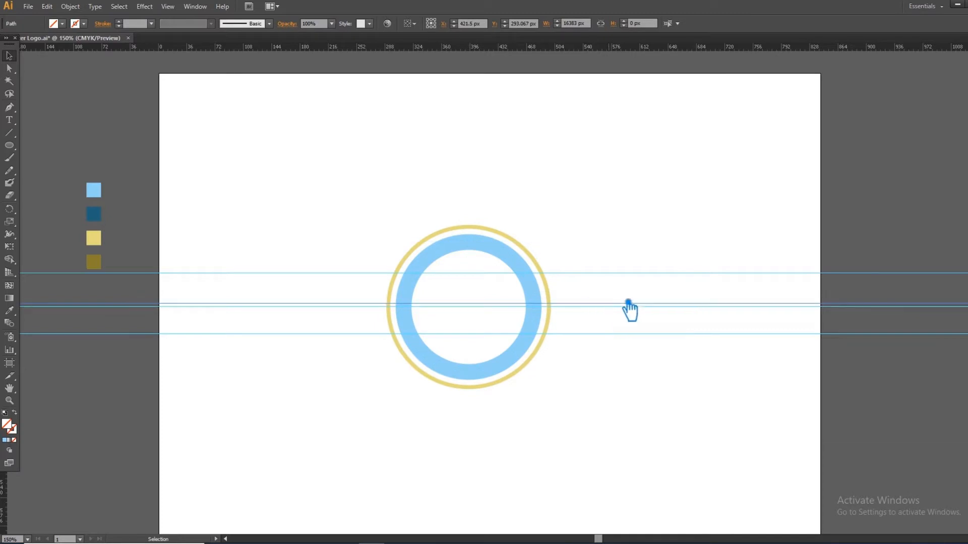
key(Delete)
click(676, 274)
key(Delete)
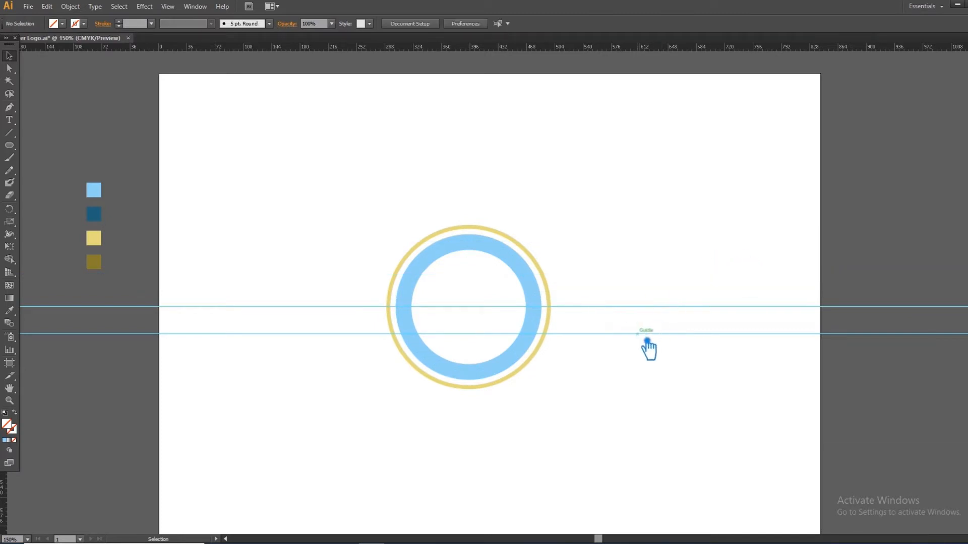
click(646, 335)
key(Delete)
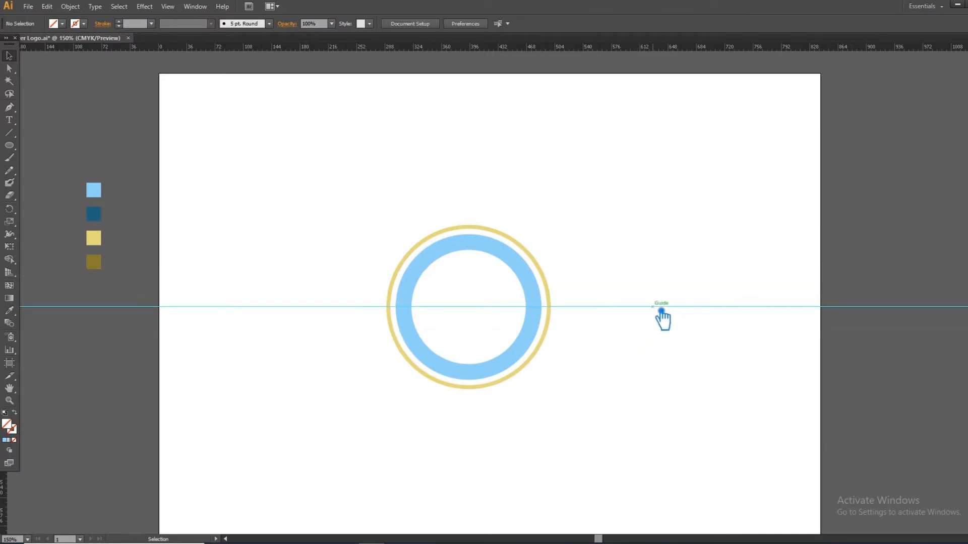
right_click(654, 310)
click(690, 367)
Step: Add a vertical guide through the rings' center and save the document
click(536, 339)
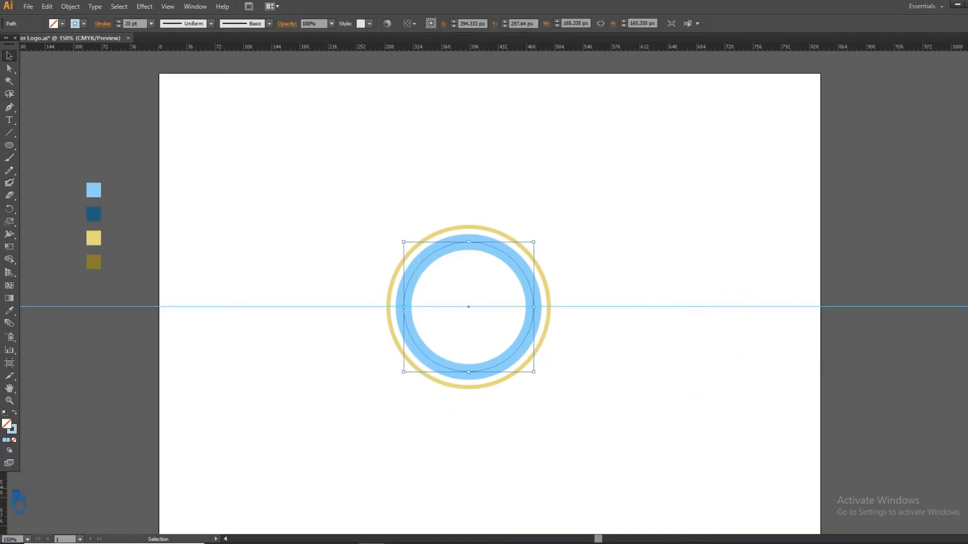
drag(57, 495, 479, 485)
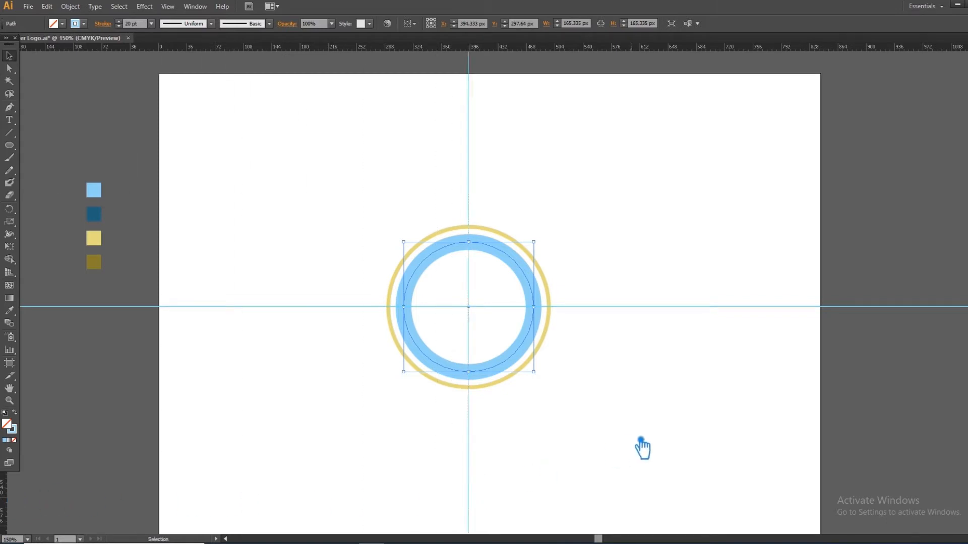
click(637, 446)
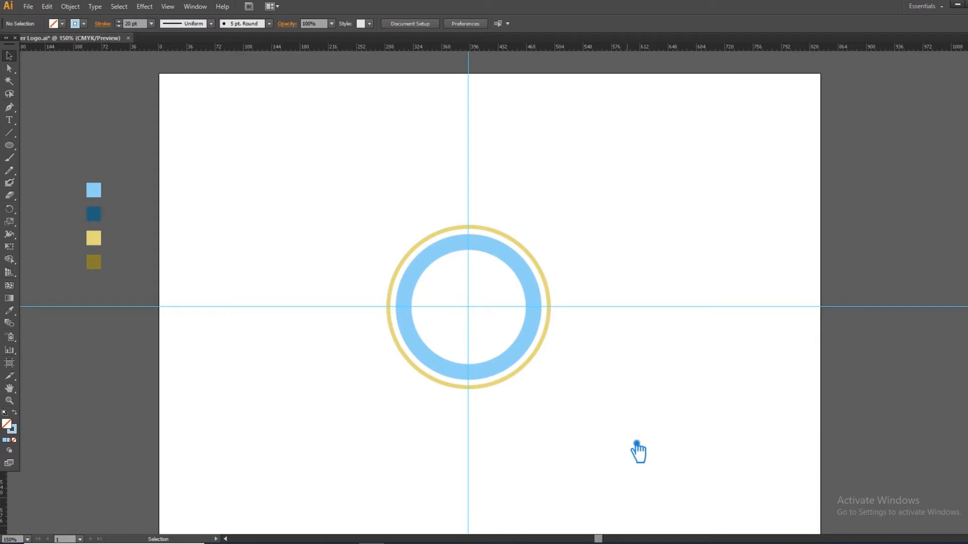
key(ctrl+s)
Step: Expand the blue ring's fill and stroke into a filled shape
click(530, 277)
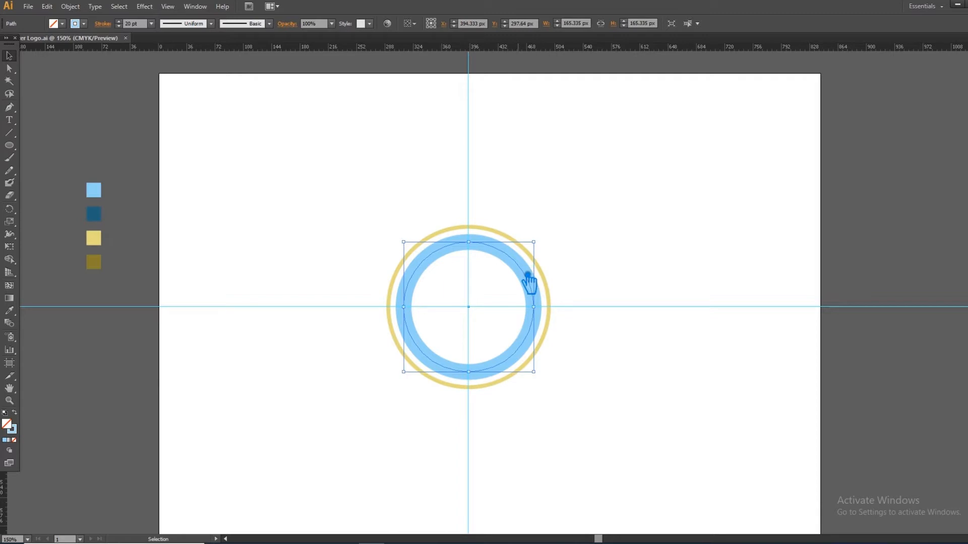
click(70, 6)
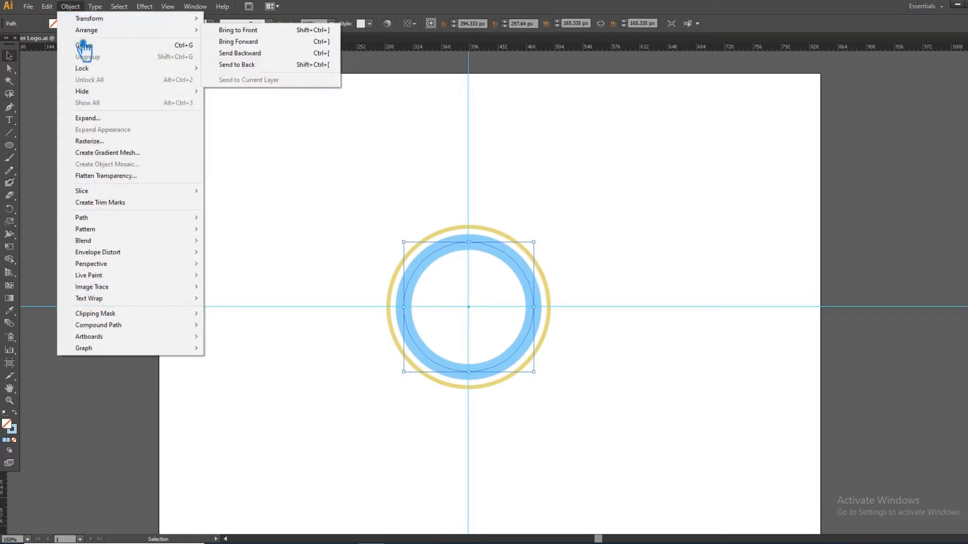
click(109, 123)
click(459, 238)
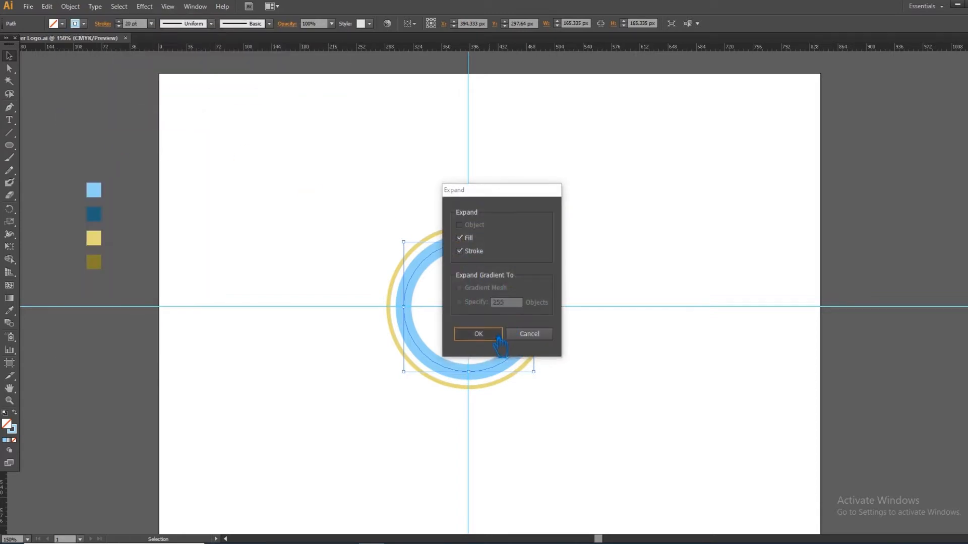
click(479, 333)
click(640, 333)
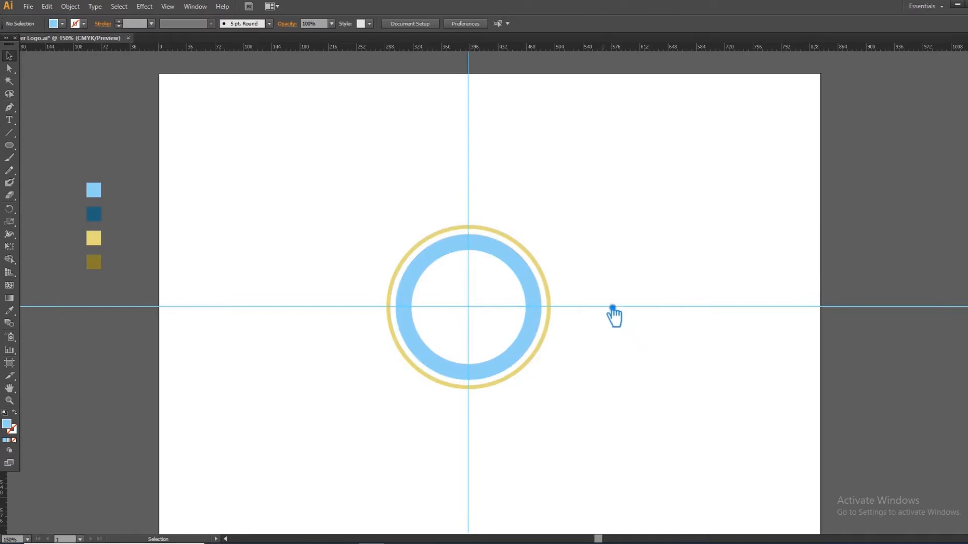
Step: Expand the outer yellow ring's fill and stroke into a filled shape
click(552, 283)
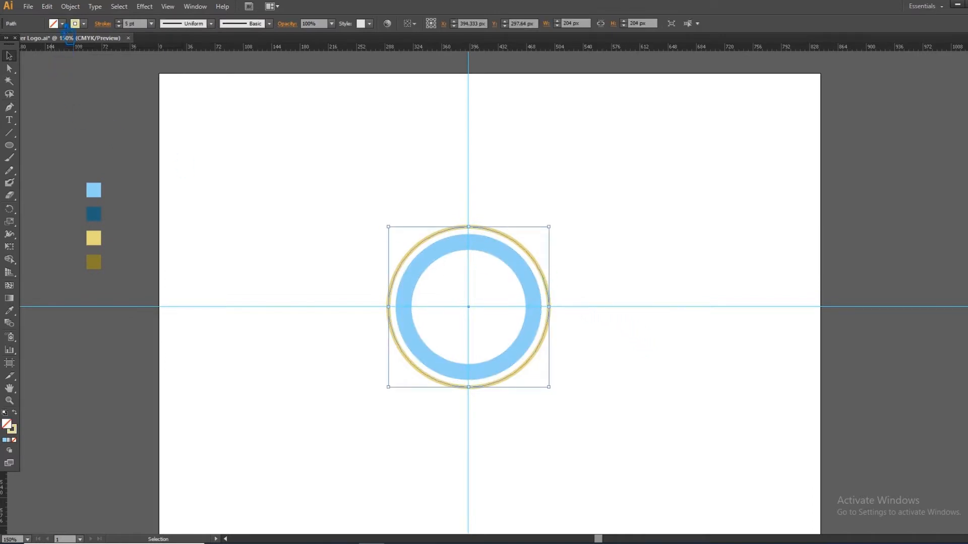
click(76, 9)
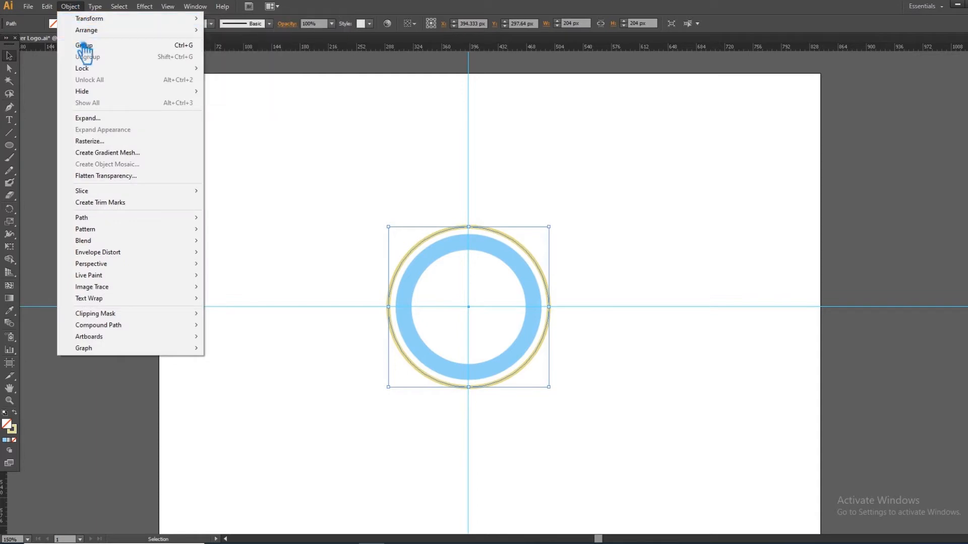
click(114, 120)
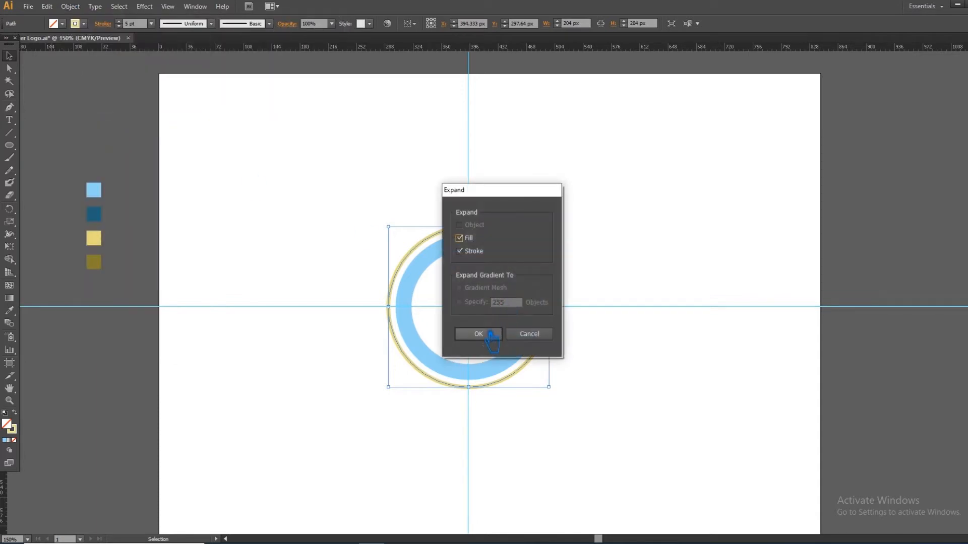
click(487, 331)
click(657, 348)
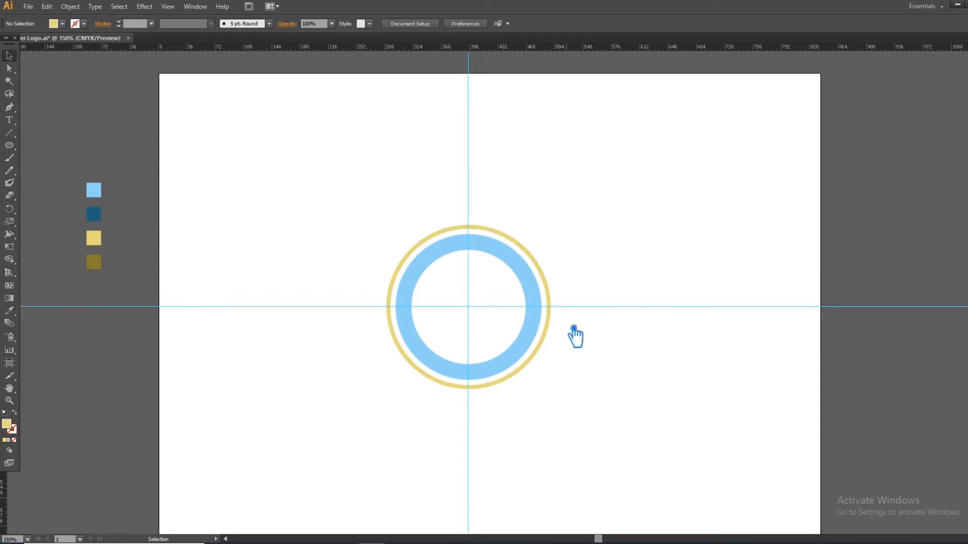
Step: Draw a vertical rectangle about 14 by 255 px centered across both rings and fill it with the canvas's dark gray
drag(23, 148, 51, 145)
mouse_move(468, 211)
mouse_down()
mouse_move(491, 357)
mouse_move(483, 412)
mouse_up()
click(9, 56)
click(9, 311)
click(77, 329)
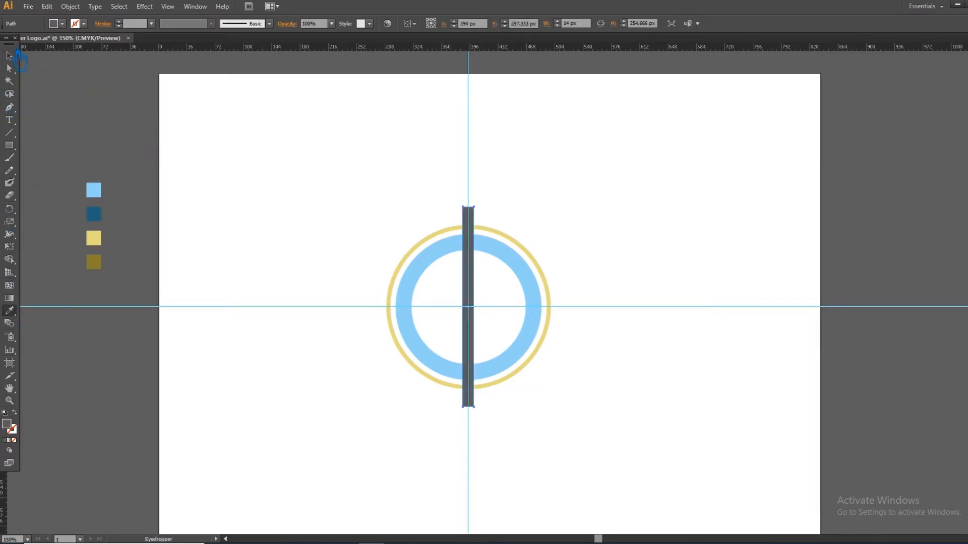
Step: Enlarge the gray rectangle proportionally from its center so it extends farther past the rings at both ends
click(10, 55)
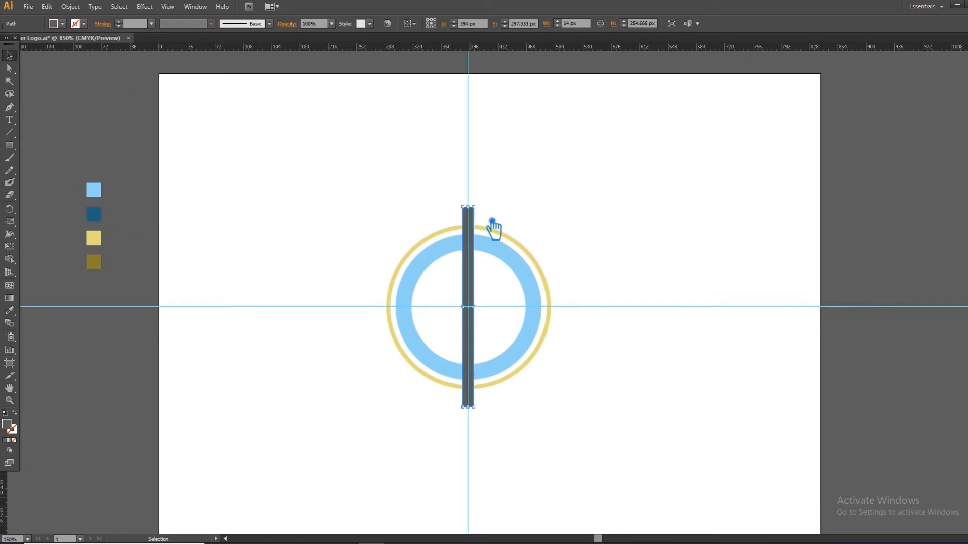
mouse_move(480, 209)
mouse_down()
mouse_move(492, 214)
mouse_move(503, 180)
mouse_move(493, 199)
mouse_up()
click(583, 216)
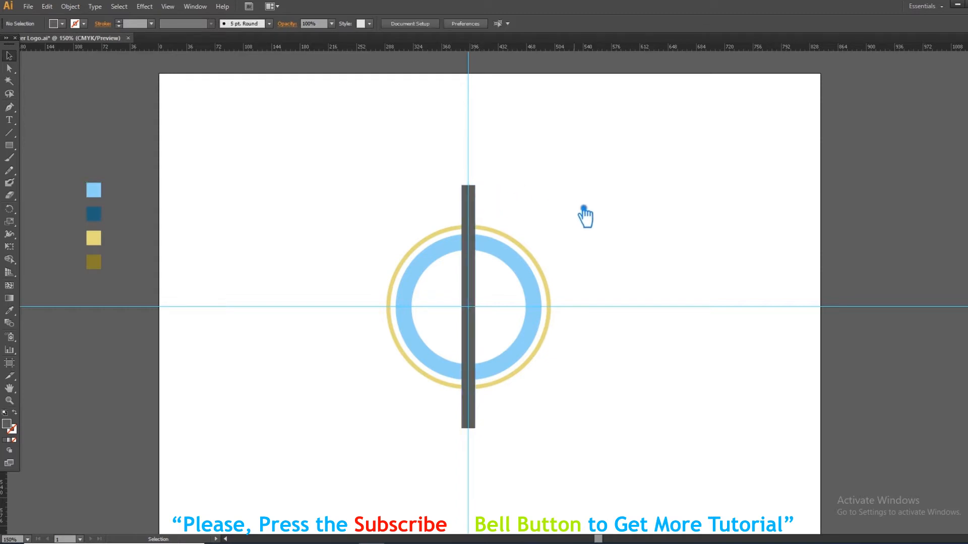
Step: Try to cut a vertical gap through the blue ring by subtracting the gray bar from it with Pathfinder
click(522, 269)
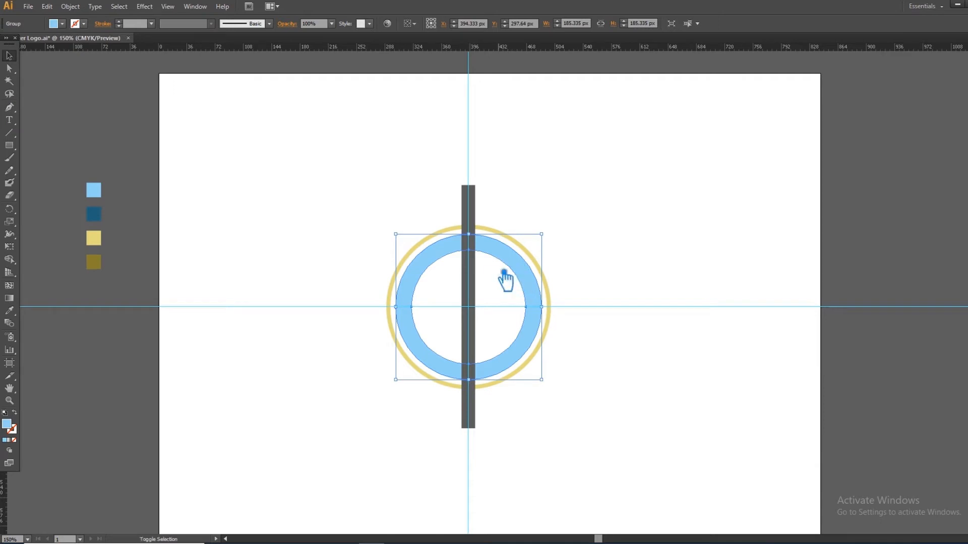
shift+click(473, 208)
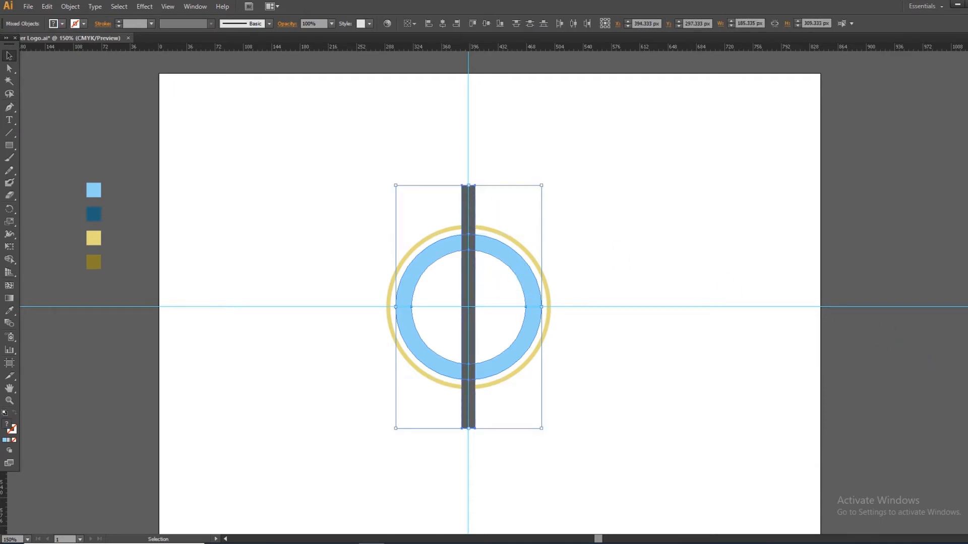
key(ctrl+shift+F9)
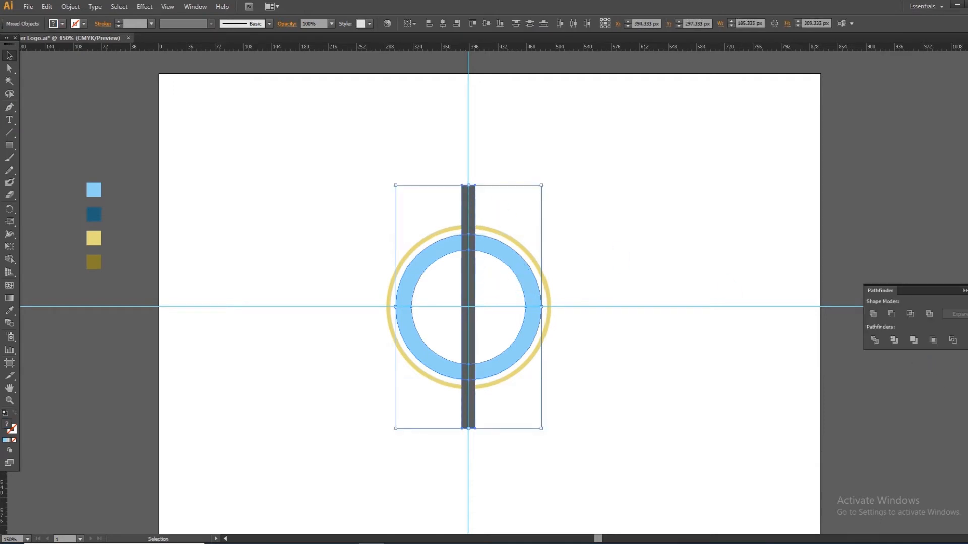
click(893, 338)
click(965, 291)
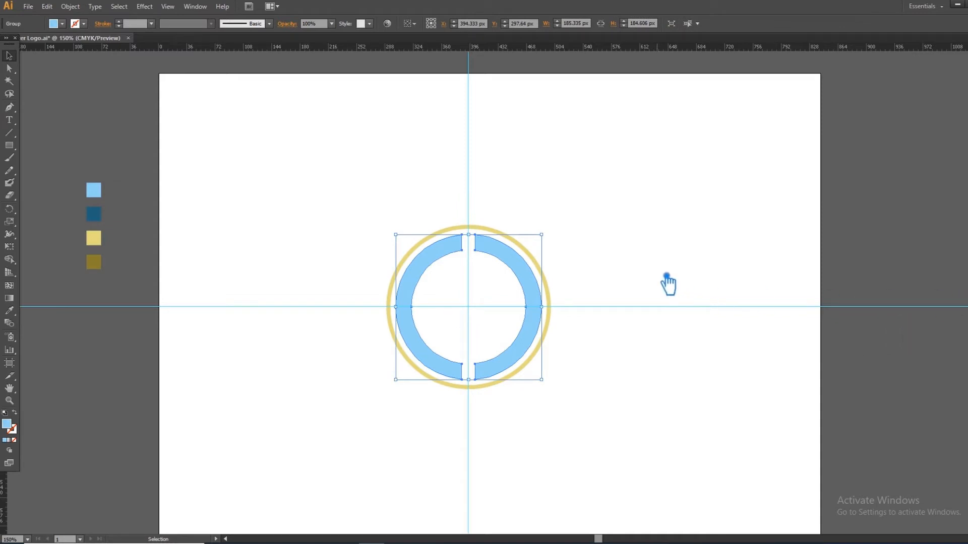
click(667, 284)
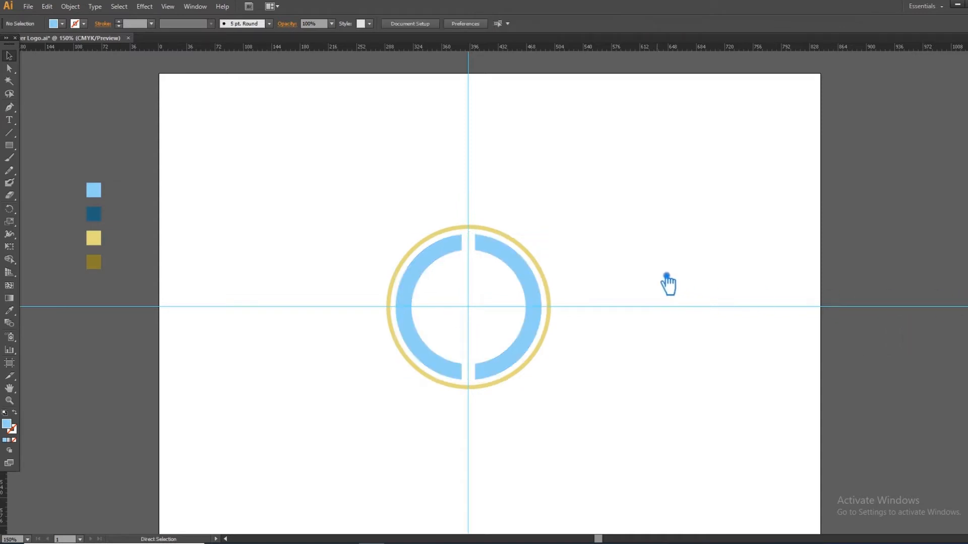
Step: Undo the cut through the blue ring and delete the vertical gray bar
key(ctrl+s)
key(ctrl+z)
click(667, 277)
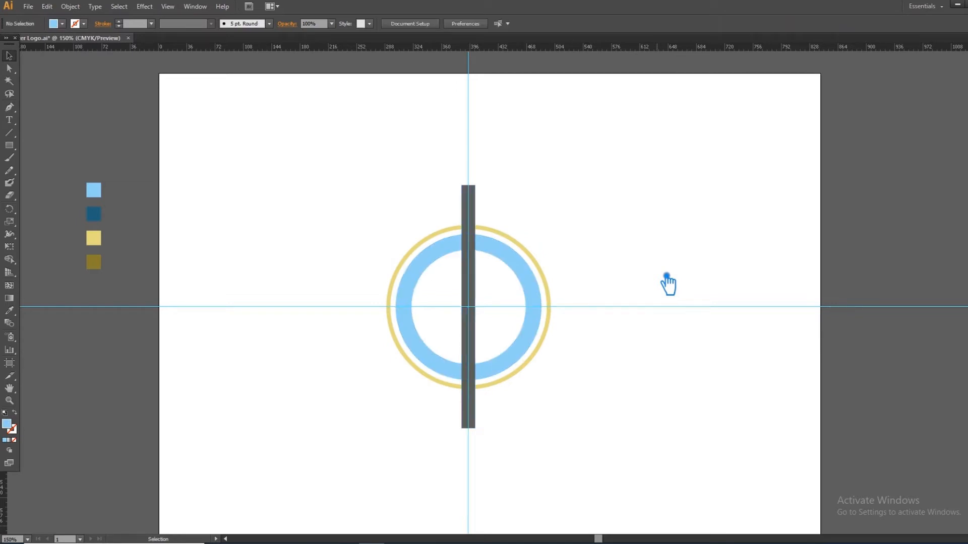
click(480, 204)
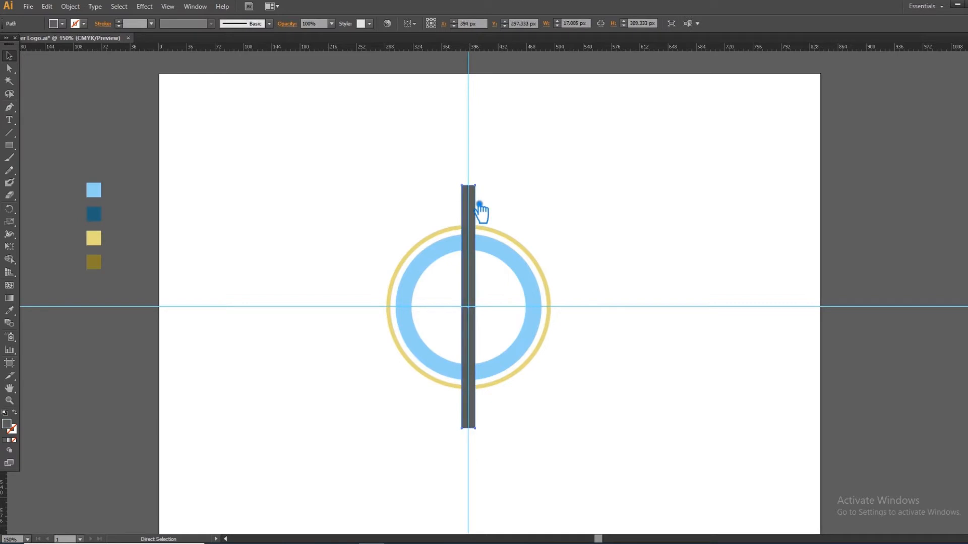
key(Delete)
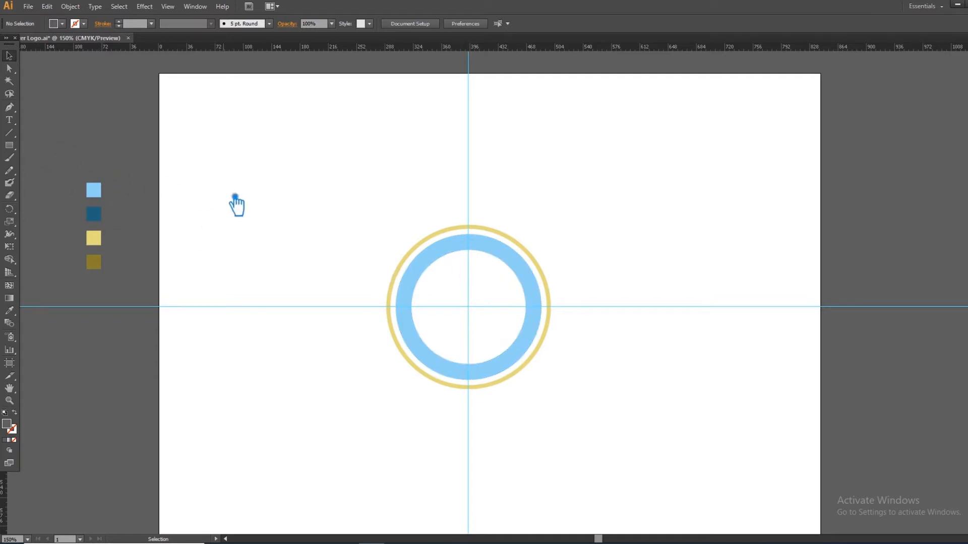
Step: Draw a circle about 85 px wide centered on the guides, with no fill and an 18 pt dark gray stroke
drag(12, 146, 46, 171)
drag(477, 311, 513, 334)
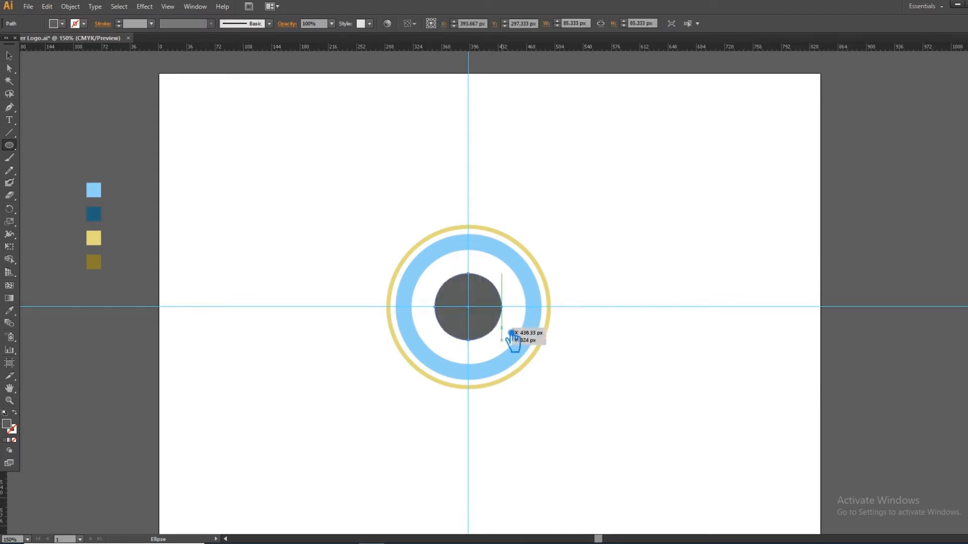
click(15, 413)
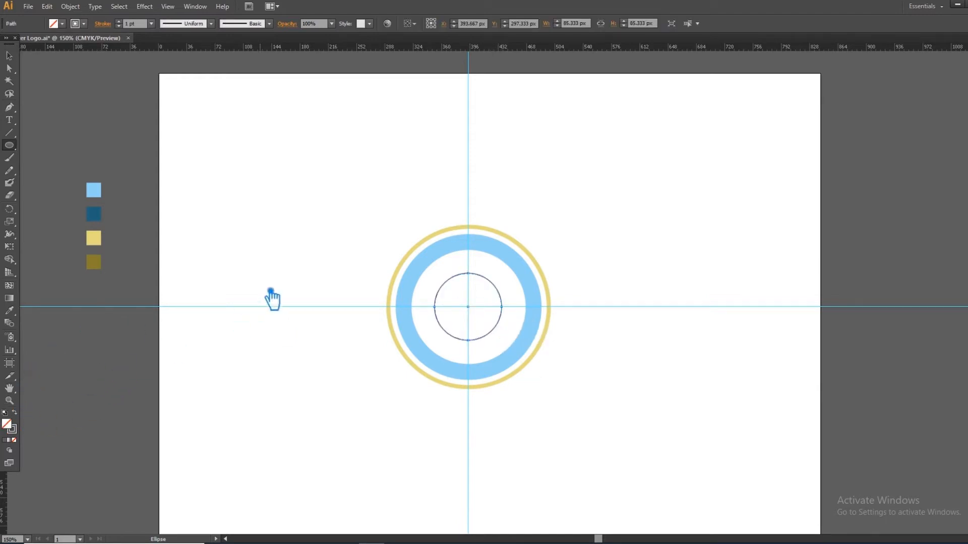
scroll(130, 26, up, 17)
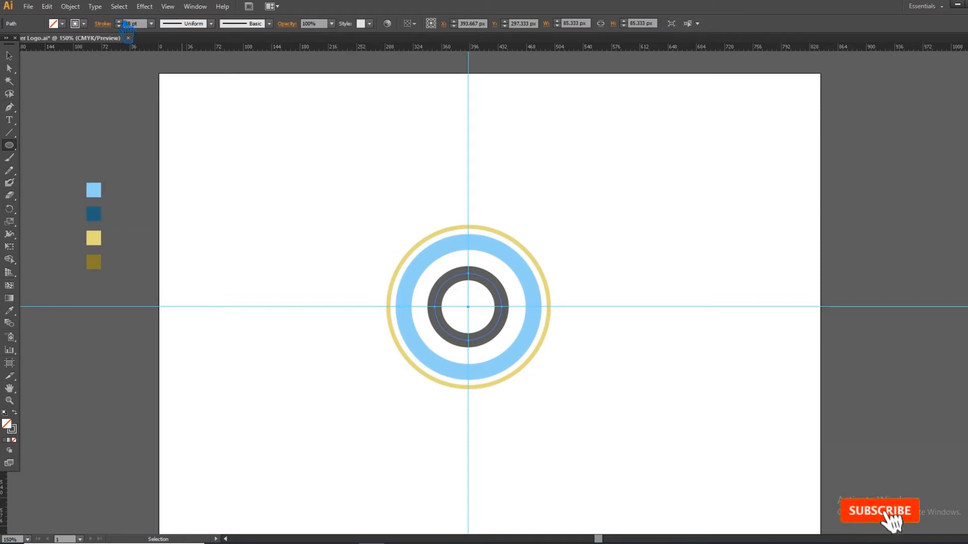
Step: Expand the inner gray circle's fill and stroke into a filled ring shape
click(9, 55)
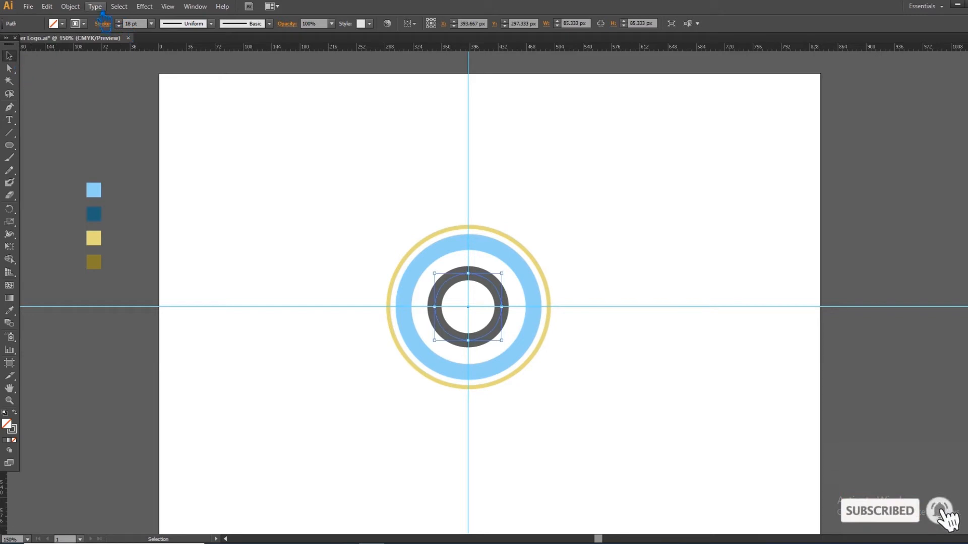
click(70, 6)
click(123, 118)
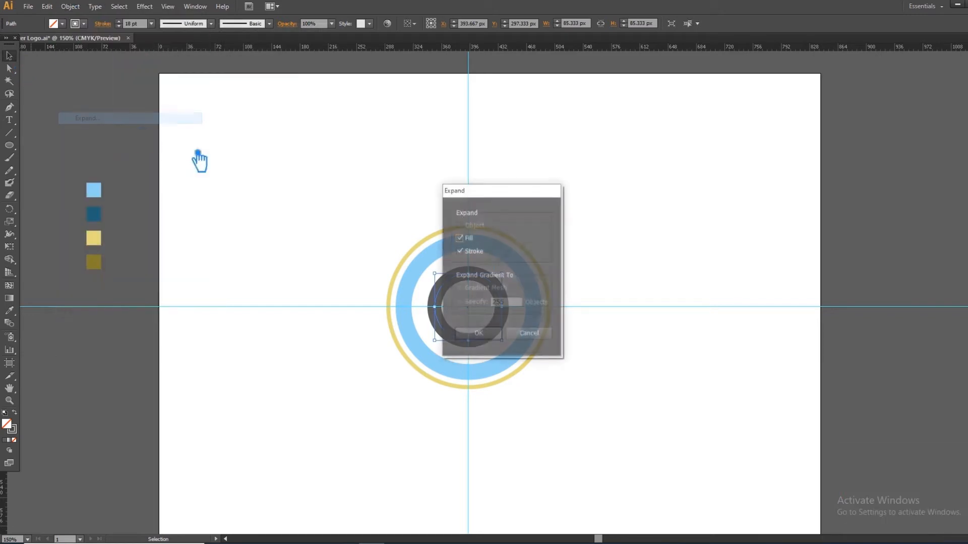
click(485, 333)
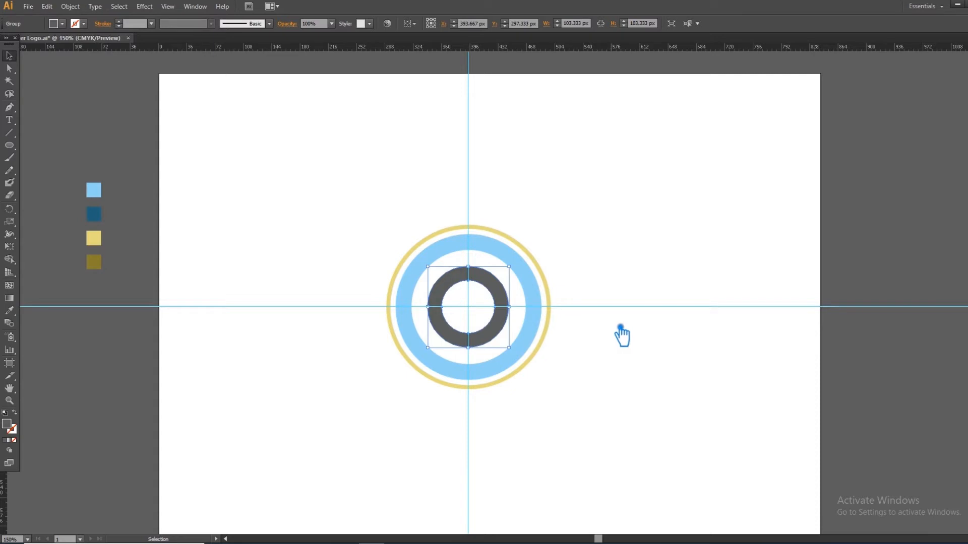
click(621, 335)
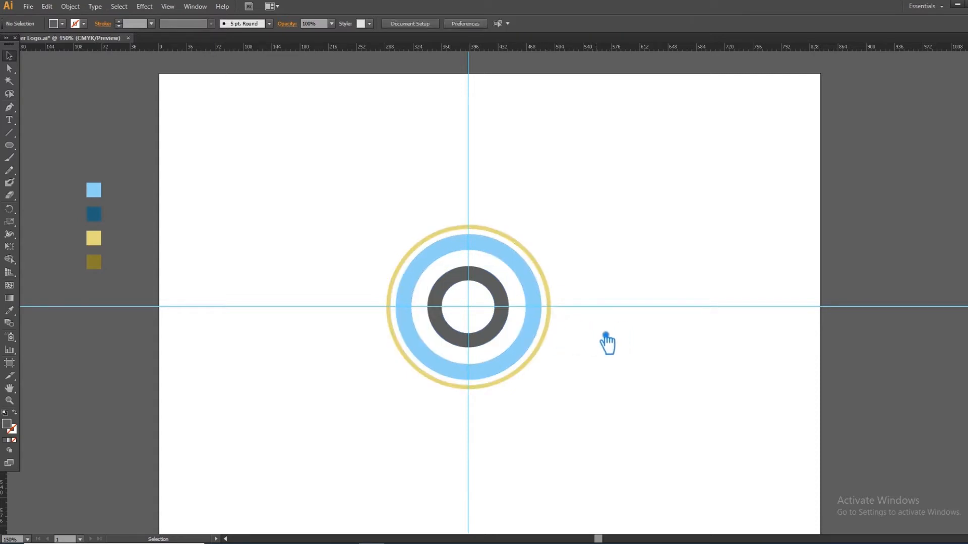
Step: Save the file and draw a horizontal gray rectangle about 63 by 14 px from the center across the inner ring's right side
drag(9, 145, 60, 145)
key(ctrl+s)
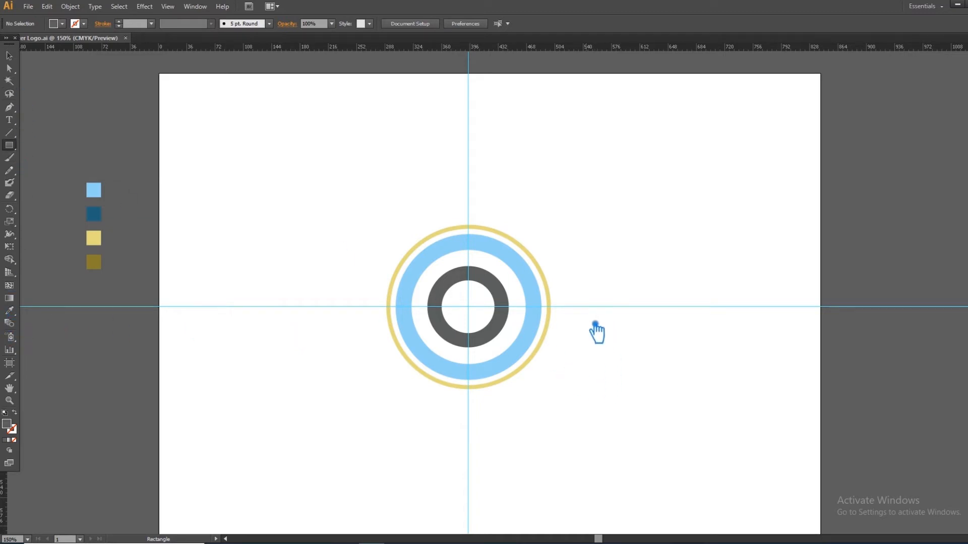
mouse_move(523, 316)
mouse_down()
mouse_move(505, 301)
mouse_move(475, 307)
mouse_up()
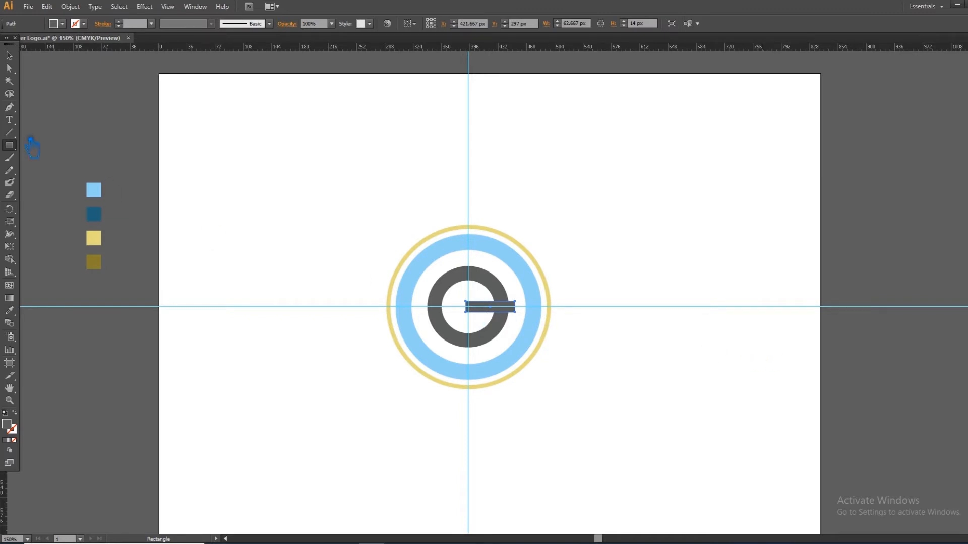
key(v)
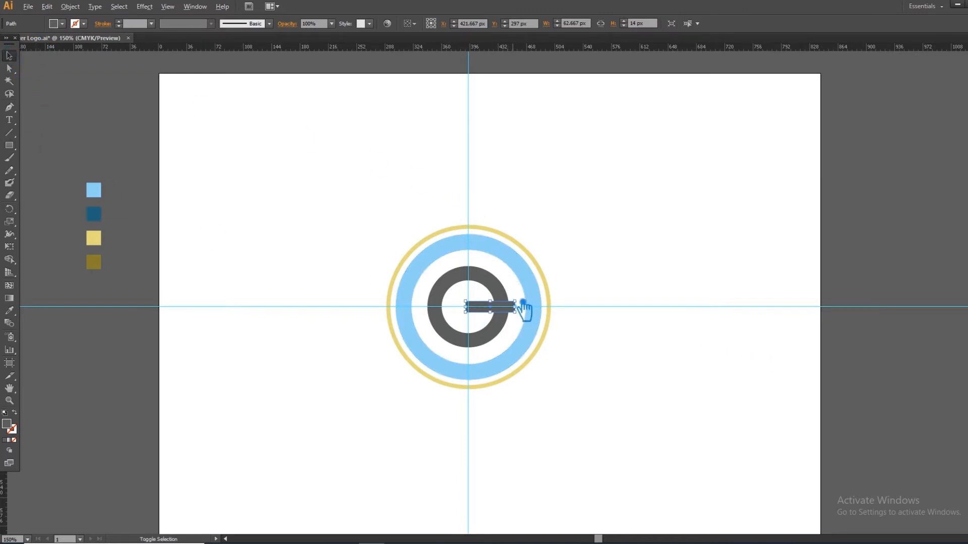
Step: Enlarge the gray rectangle from its center to about 96 by 21 px and move it right to just past the vertical guide
drag(525, 306, 535, 299)
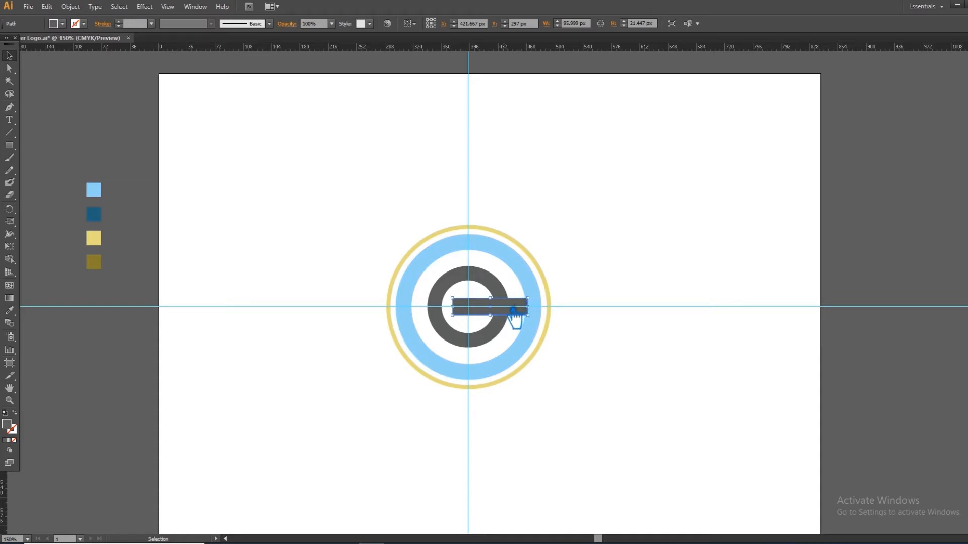
click(542, 322)
drag(491, 307, 510, 308)
click(651, 320)
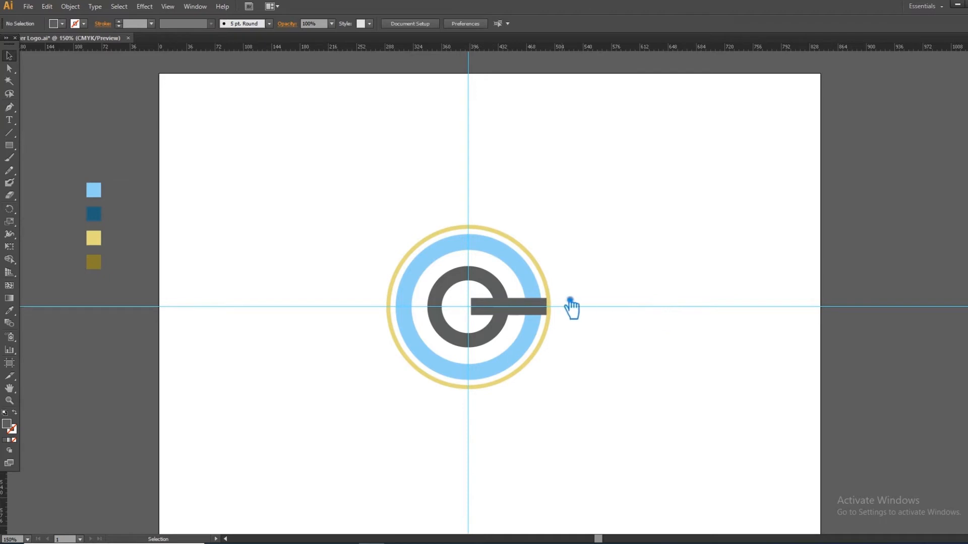
Step: Nudge the gray rectangle about 2 px to the left and shrink it from its center to about 86 by 19 px
click(508, 298)
click(535, 309)
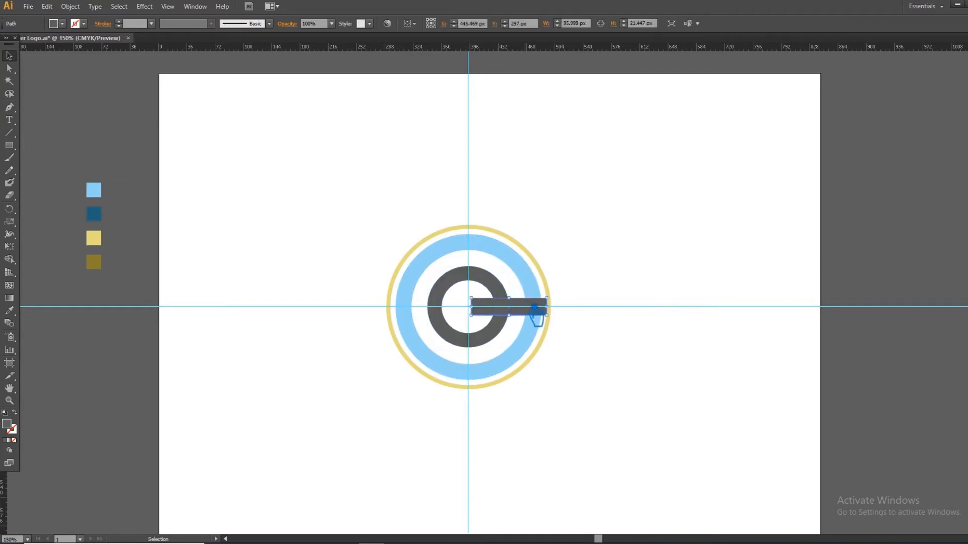
key(Left)
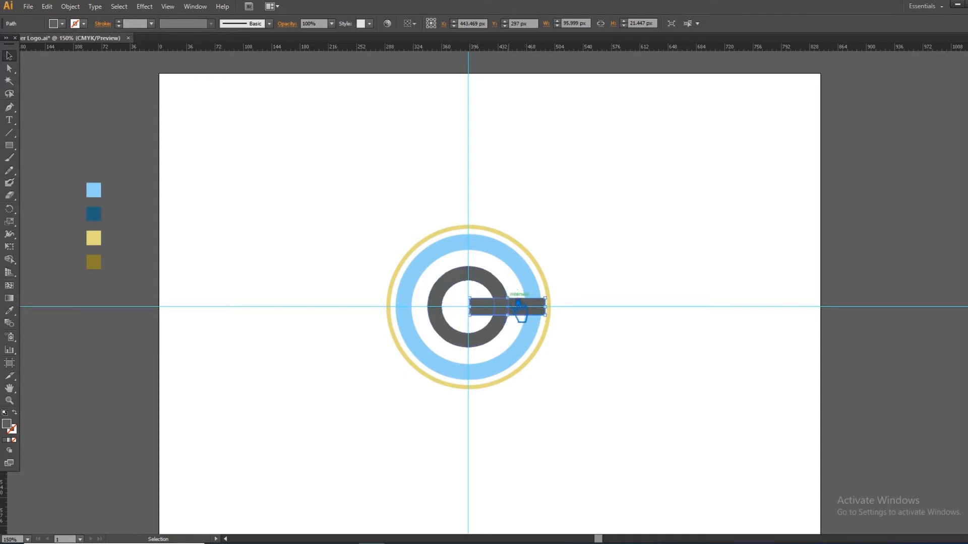
key(a)
drag(546, 297, 551, 304)
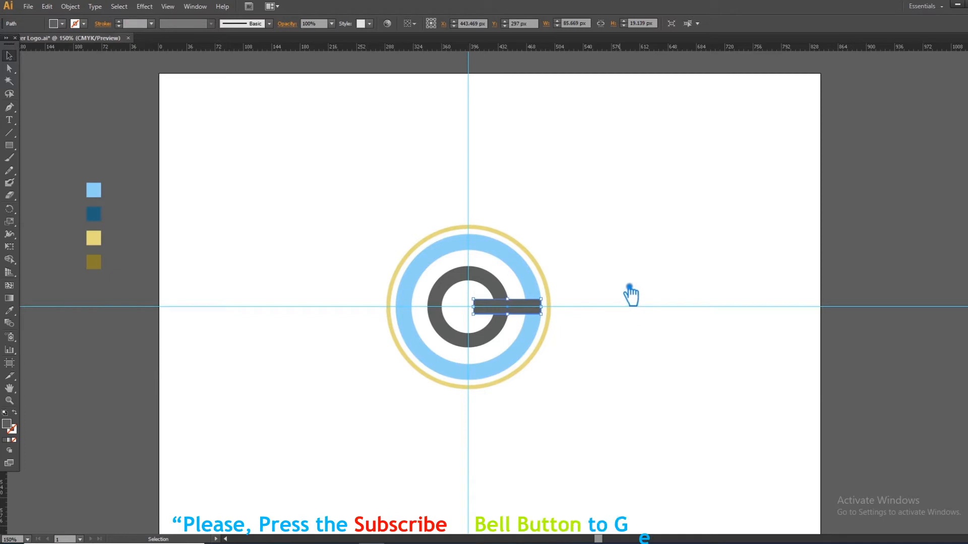
Step: Offset the gray rectangle's path by 14 px with Miter joins and a miter limit of 6
click(70, 6)
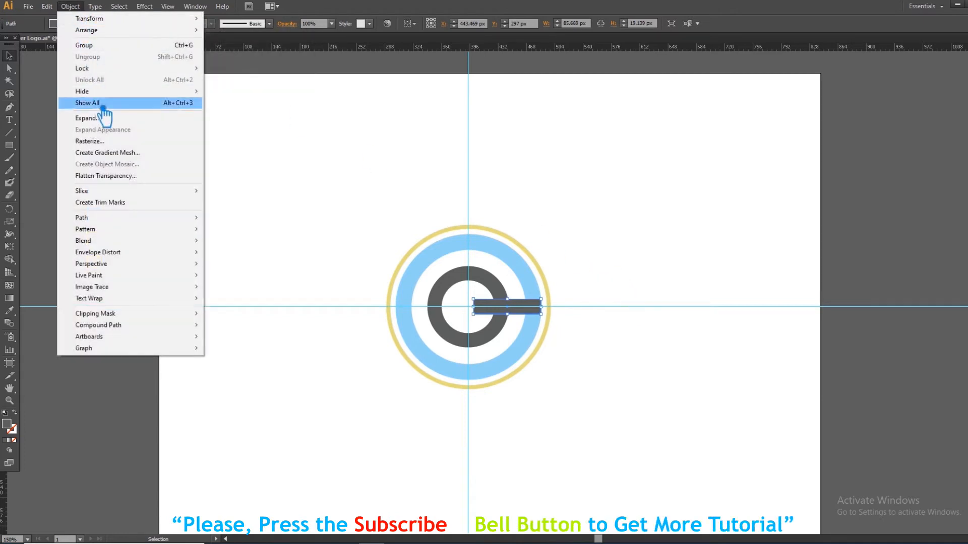
mouse_move(109, 219)
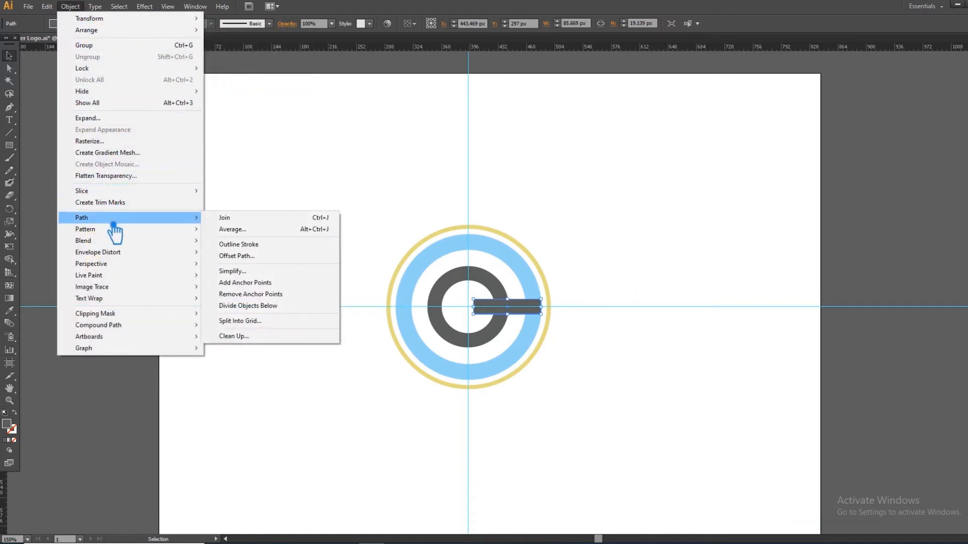
click(279, 257)
click(639, 241)
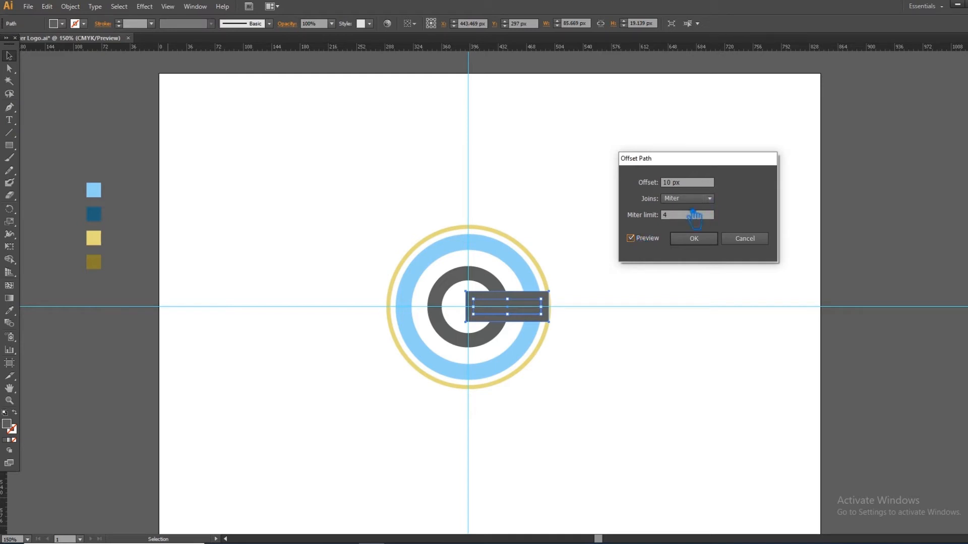
drag(679, 217, 654, 220)
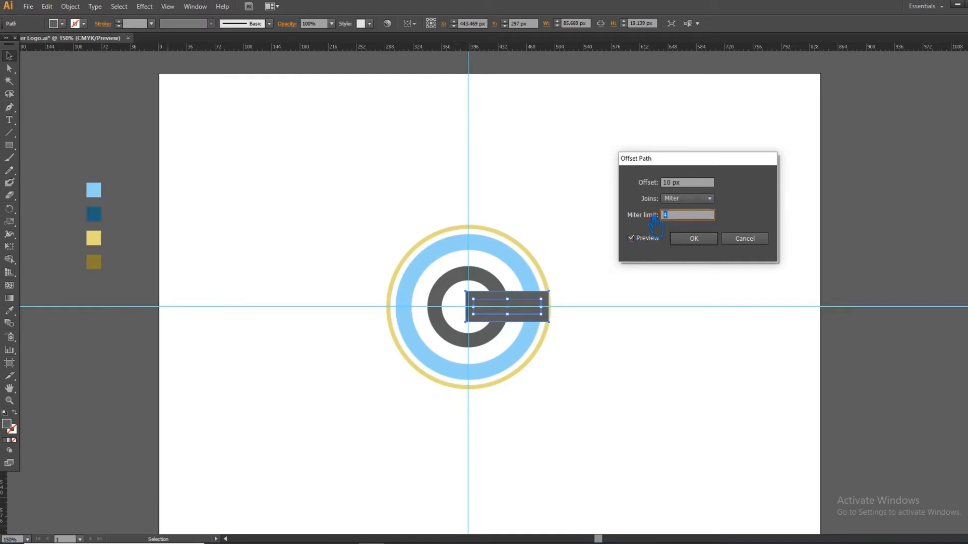
text(6)
click(694, 185)
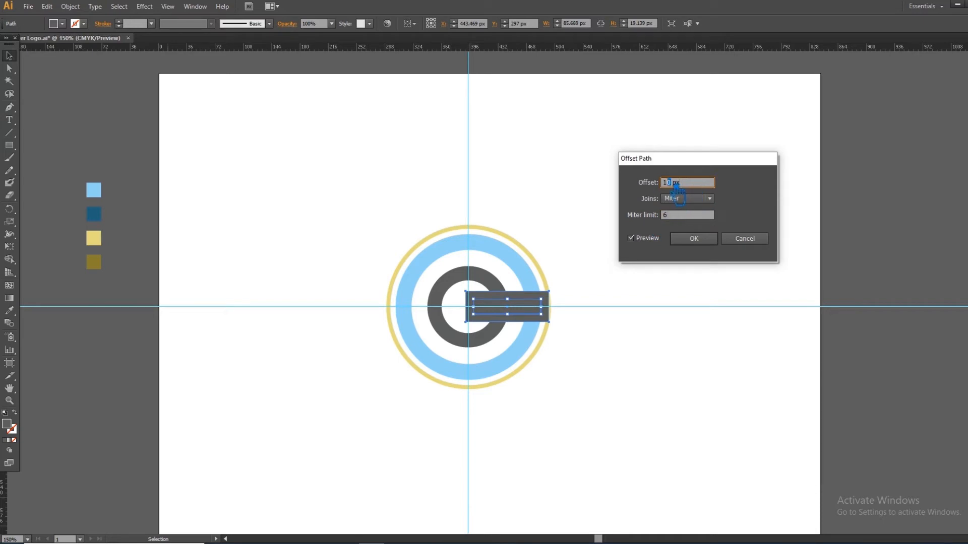
text(2)
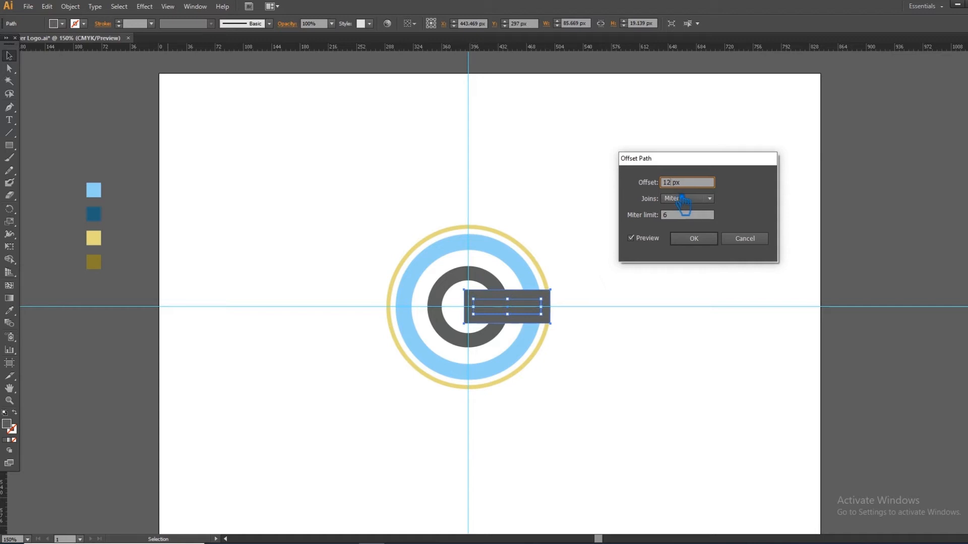
text(4)
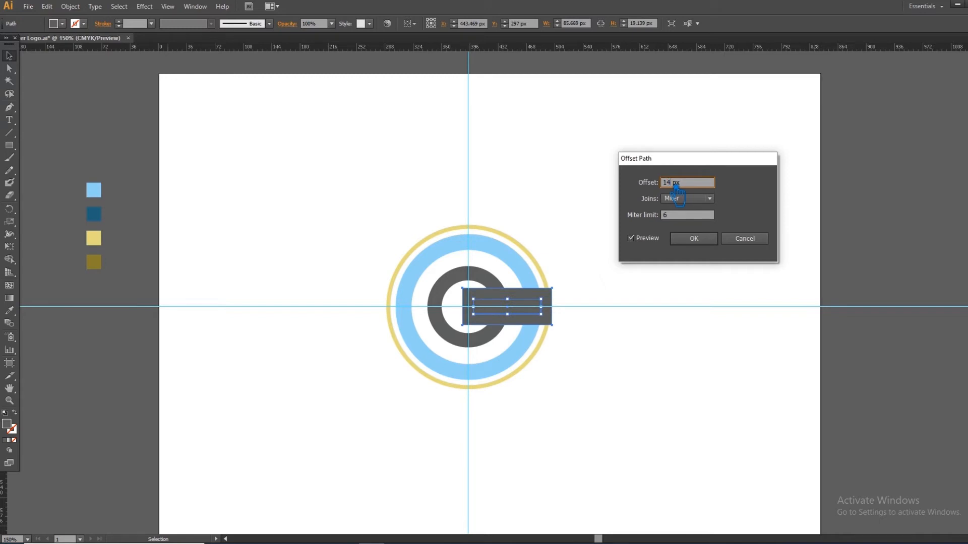
click(698, 241)
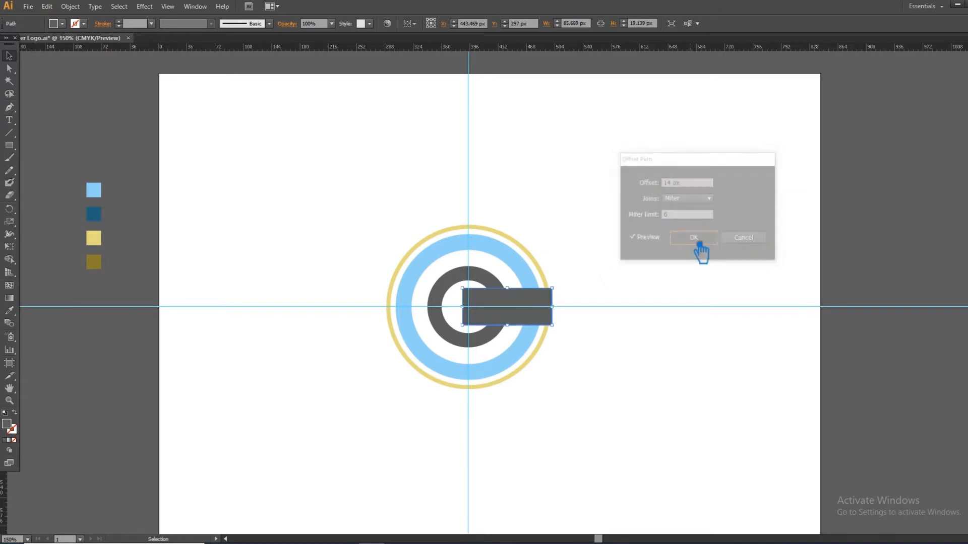
Step: Divide the inner gray ring and both rectangles into separate pieces with Pathfinder and ungroup them
drag(452, 267, 503, 330)
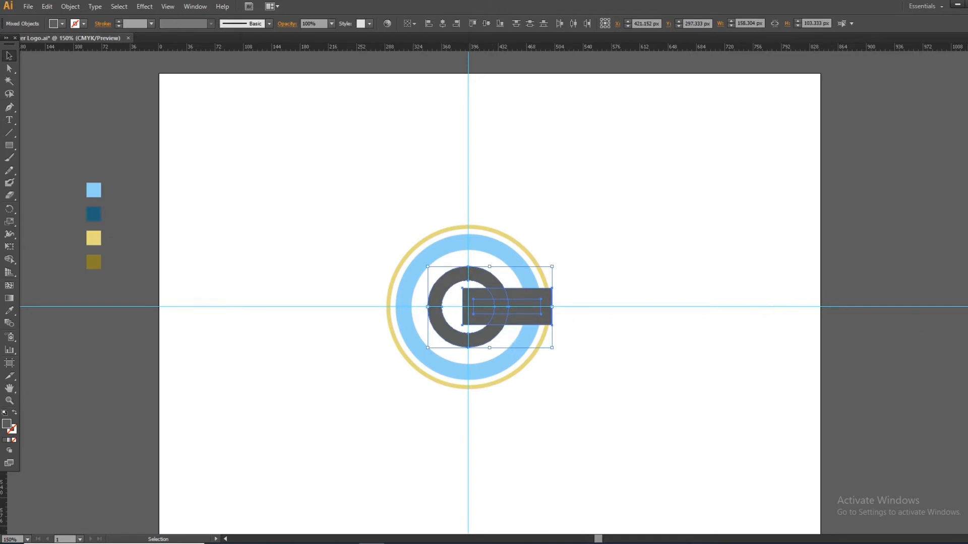
key(shift+ctrl+F9)
click(893, 341)
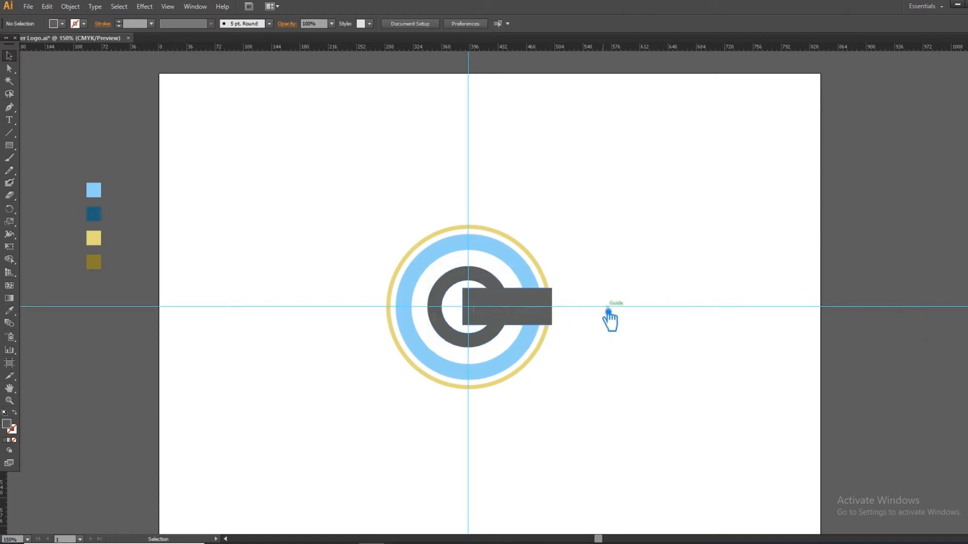
right_click(521, 292)
click(613, 351)
Step: Delete the divided rectangle pieces around the bar and the ring section above it to form a gray letter G
click(530, 310)
key(Delete)
click(526, 308)
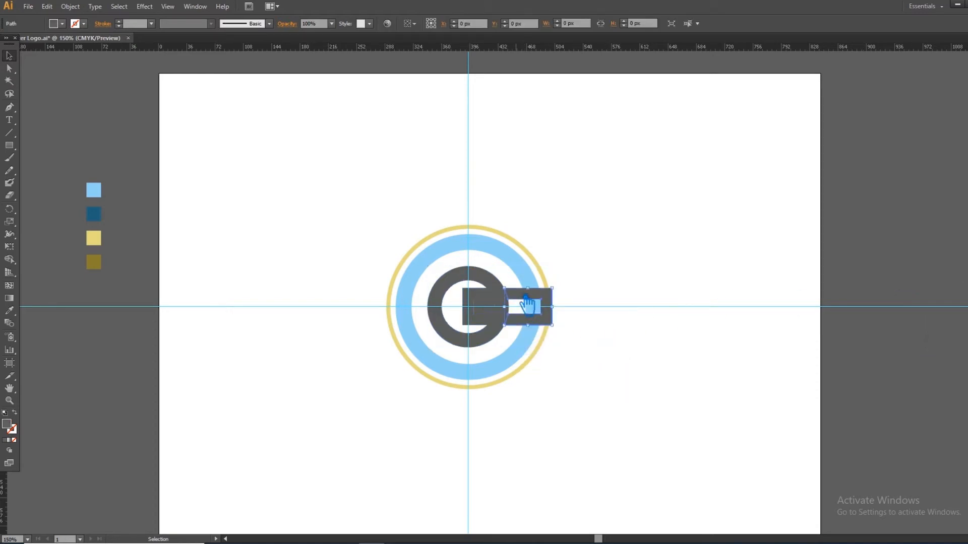
key(Delete)
click(485, 305)
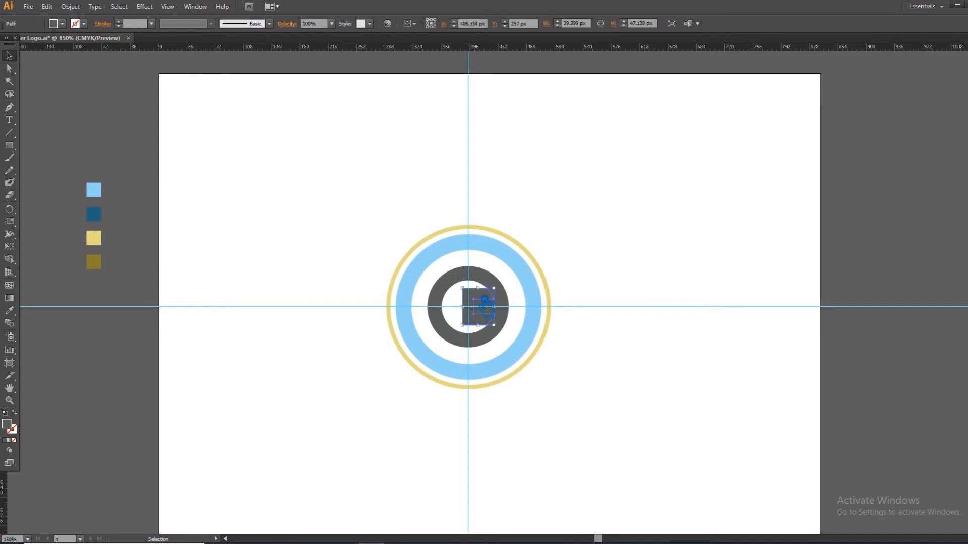
key(Delete)
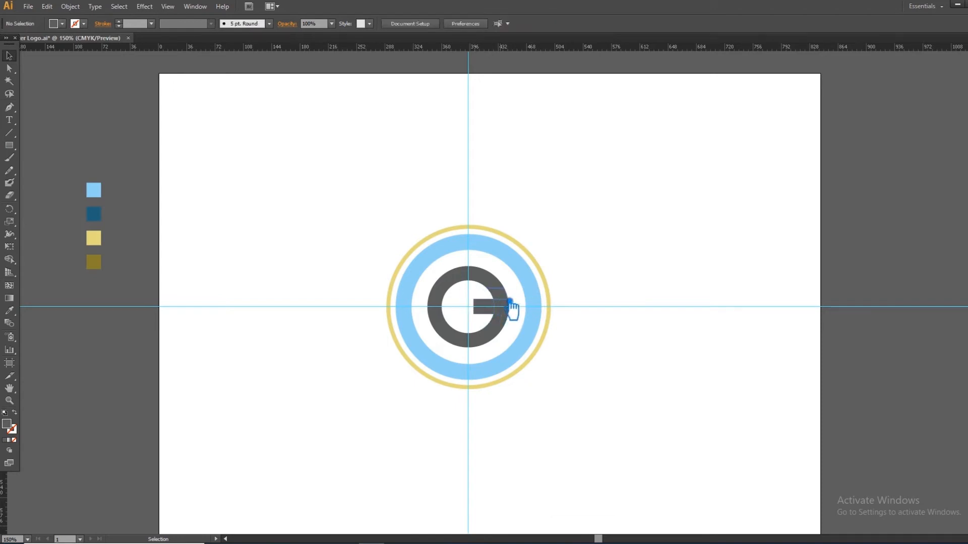
click(514, 307)
key(Delete)
Step: Delete the unfilled leftover path inside the gray G
drag(516, 334, 438, 286)
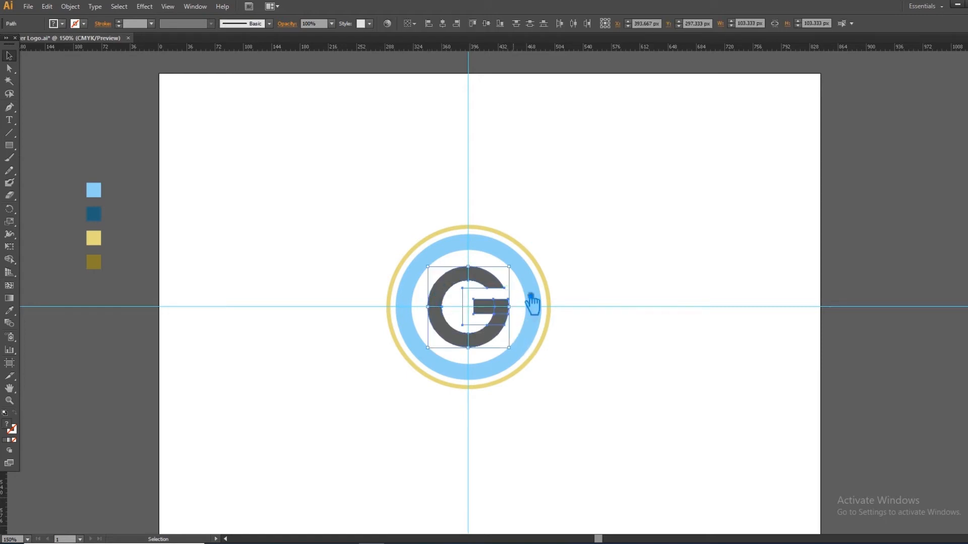
click(618, 302)
click(473, 319)
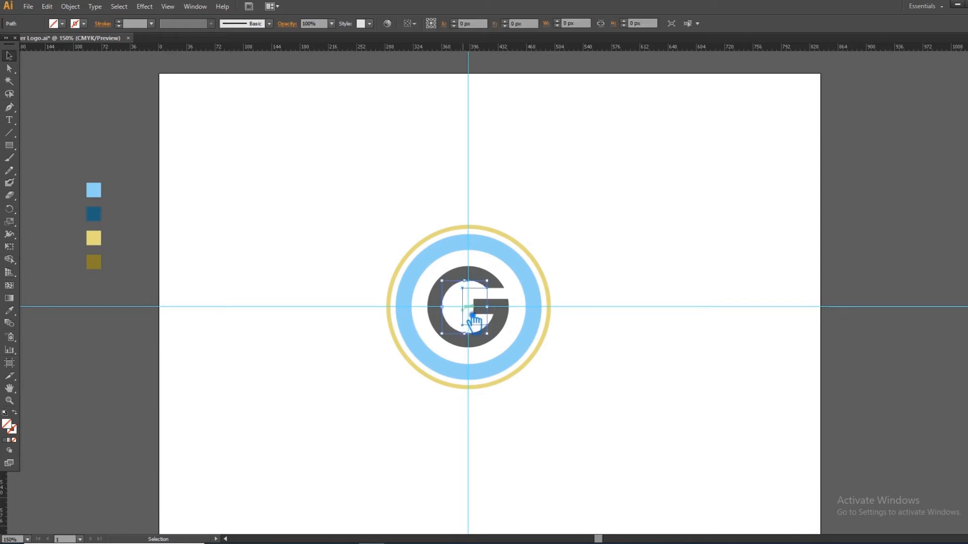
key(Delete)
Step: Unite the gray G and its bar pieces into one shape with Pathfinder
drag(424, 281, 515, 338)
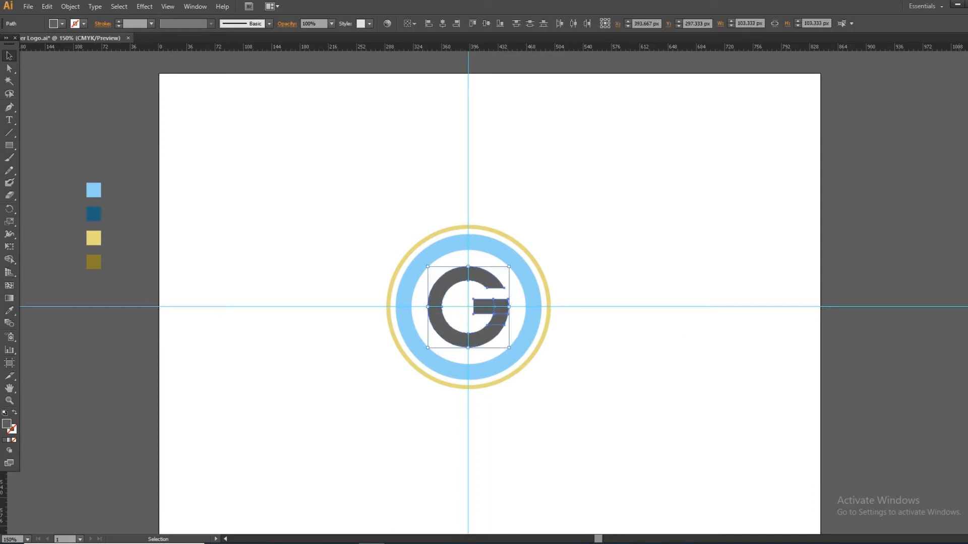
click(967, 291)
click(873, 314)
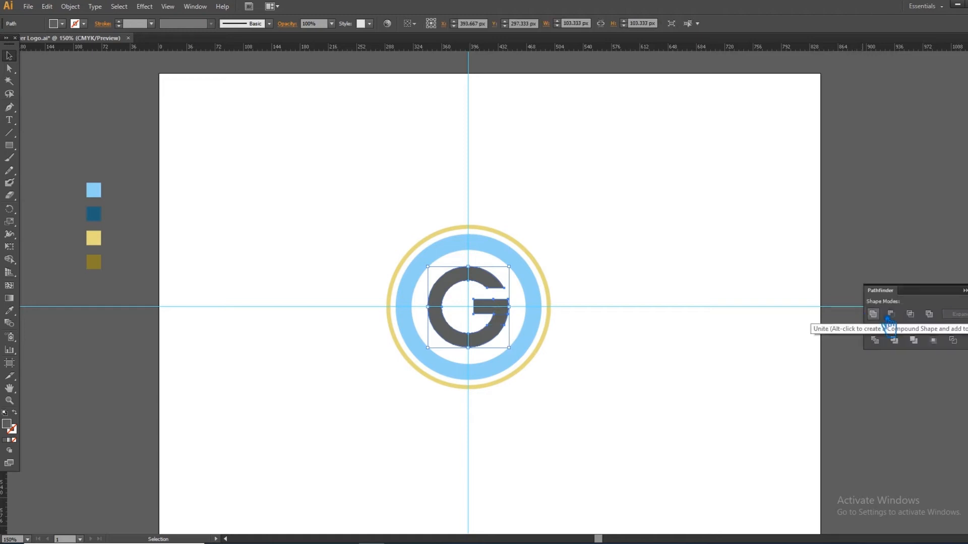
click(964, 291)
click(686, 317)
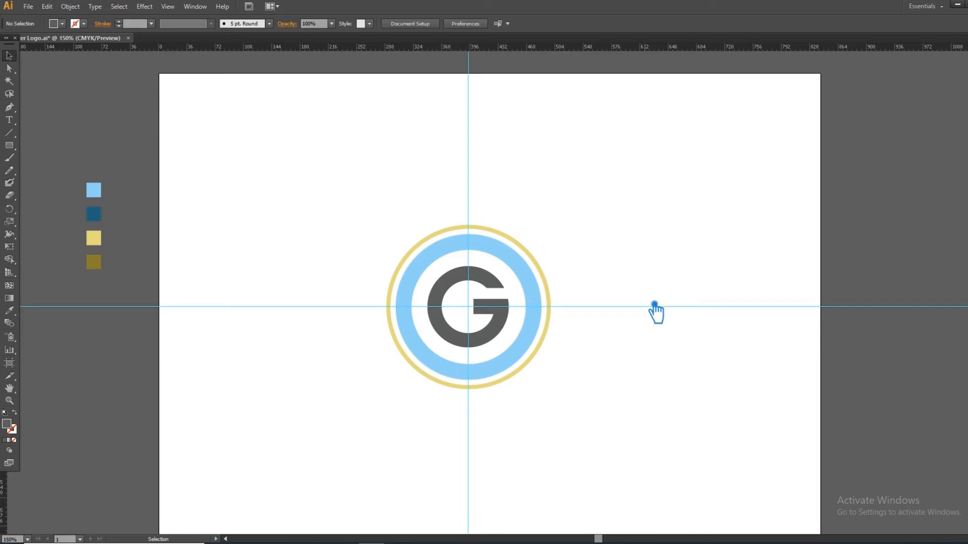
Step: Paste the vertical gray bar in front over the vertical guide and shrink it from its center to 10 px wide and about 194 px tall
click(498, 278)
click(649, 251)
key(ctrl+f)
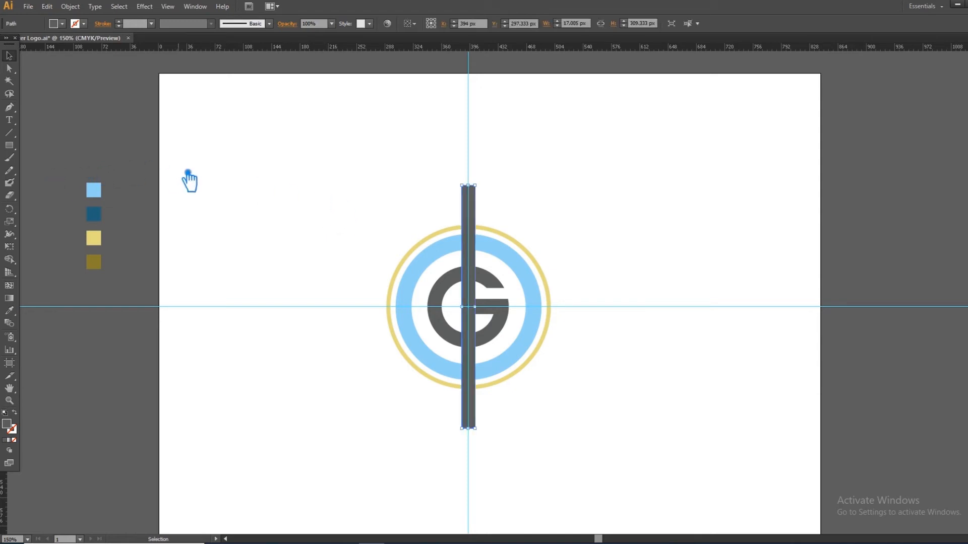
click(605, 198)
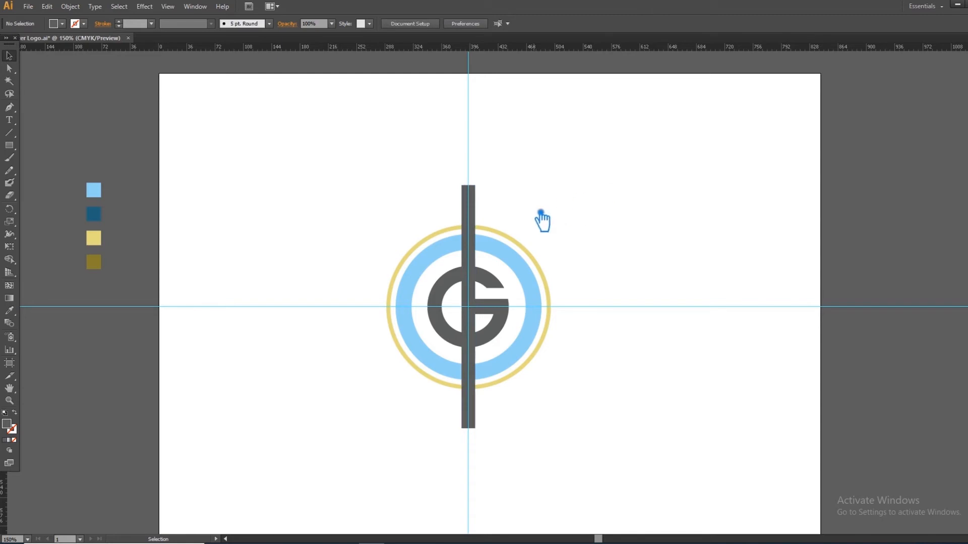
click(482, 203)
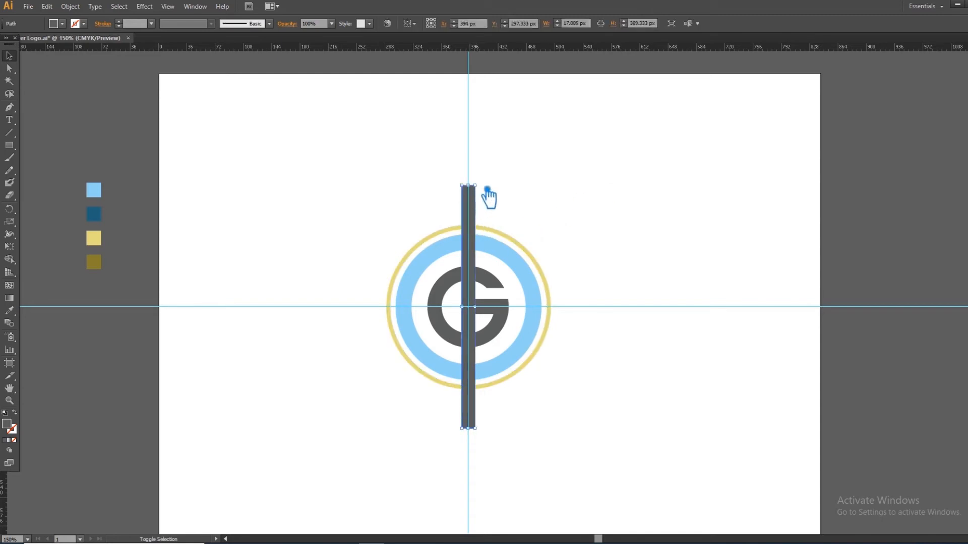
drag(475, 186, 484, 207)
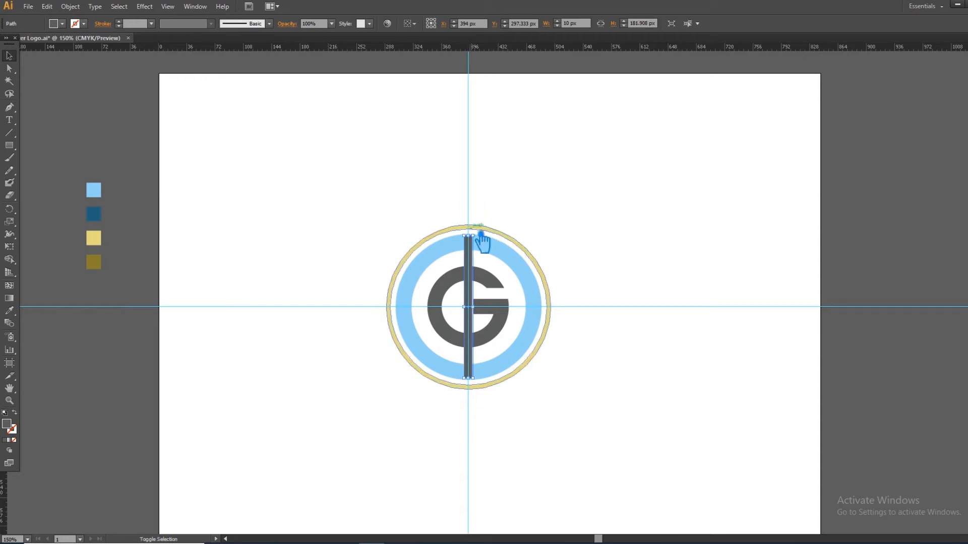
drag(484, 242, 486, 235)
Step: Divide the light blue ring, gray G and vertical bar with Pathfinder, leaving out the yellow ring, and ungroup the pieces
drag(587, 400, 368, 219)
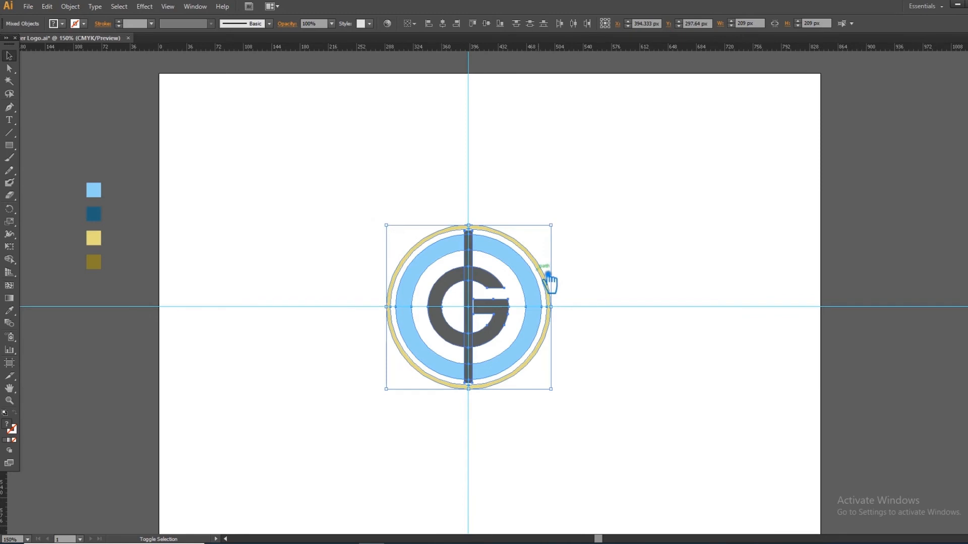
shift+click(550, 281)
key(ctrl+shift+F9)
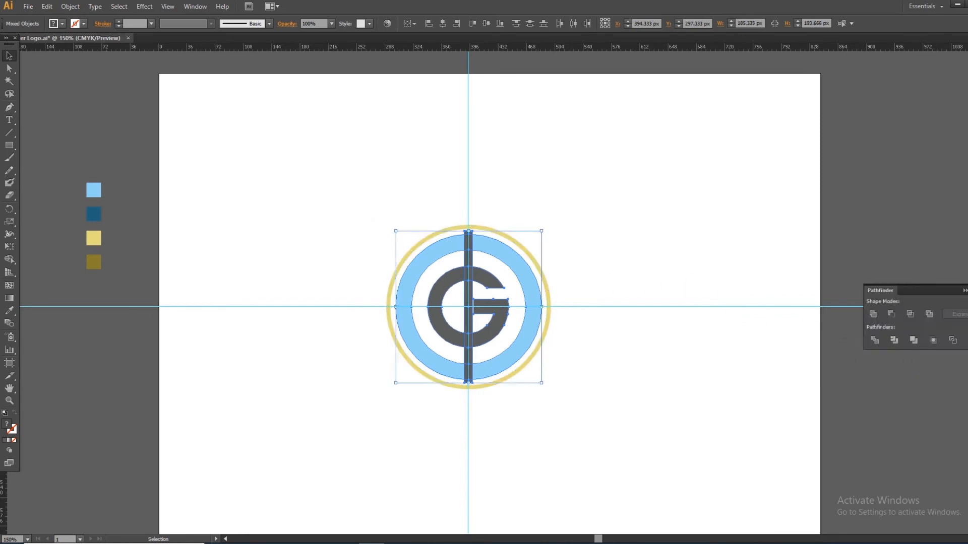
click(877, 340)
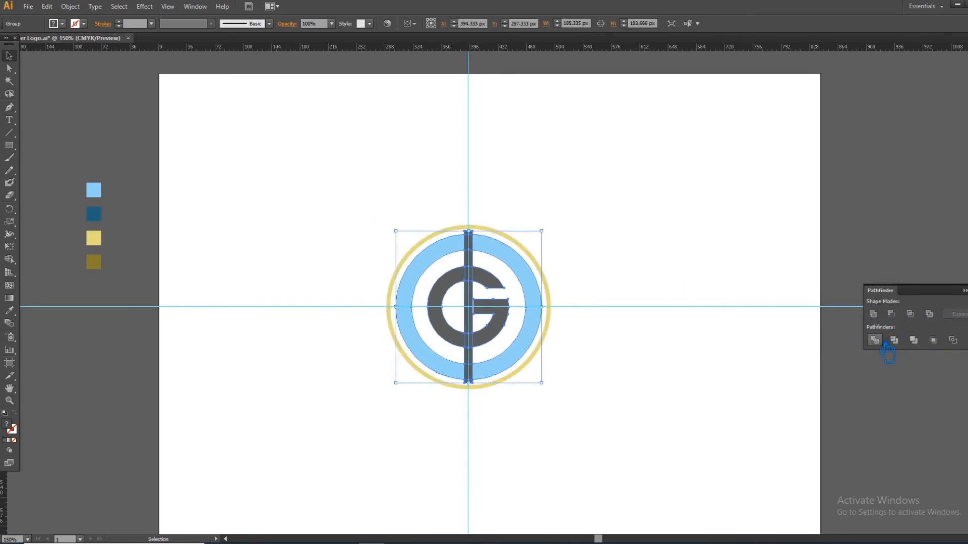
key(ctrl+shift+F9)
click(570, 269)
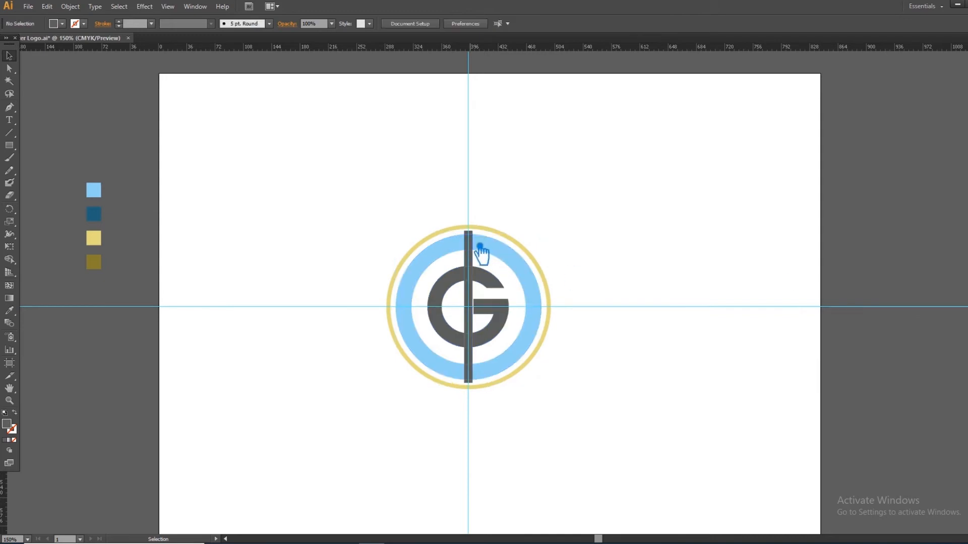
right_click(470, 241)
click(513, 302)
click(655, 240)
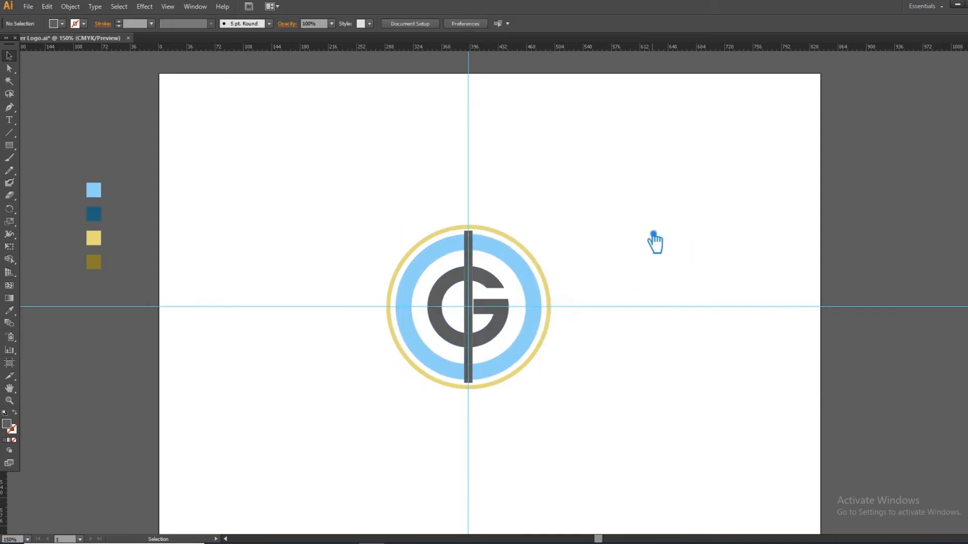
Step: Delete all pieces of the vertical bar to split the light blue ring and gray G into left and right halves
click(480, 237)
key(Delete)
click(472, 257)
key(Delete)
click(471, 243)
key(Delete)
click(477, 279)
key(Delete)
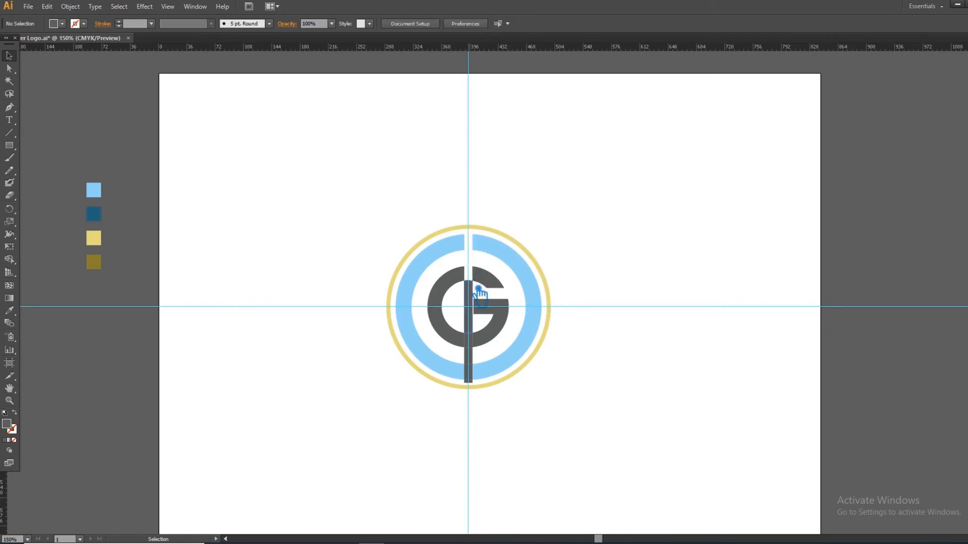
click(477, 297)
key(Delete)
click(479, 355)
key(Delete)
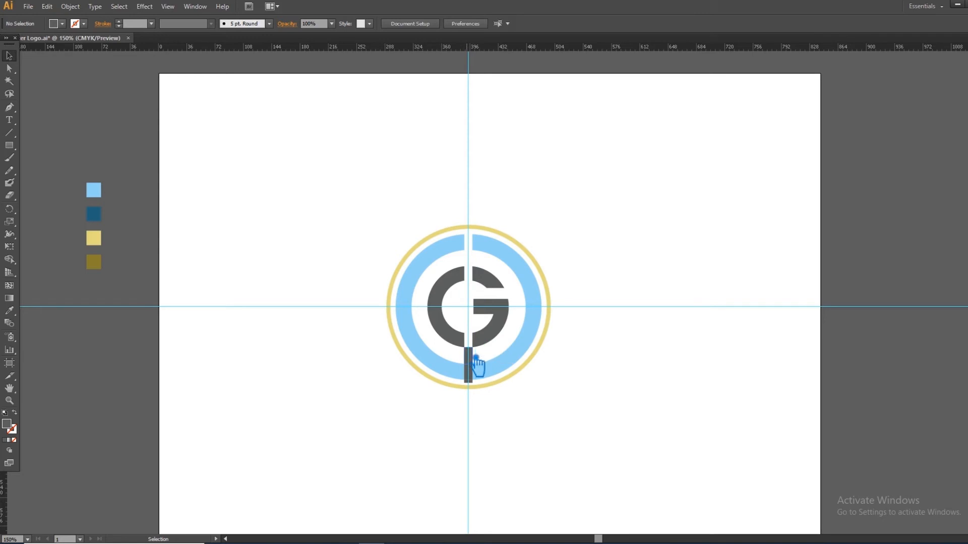
click(474, 381)
key(Delete)
Step: Group the right-half pieces of the ring and letter together, and group the two left-half pieces separately
key(ctrl+plus)
drag(649, 353, 775, 363)
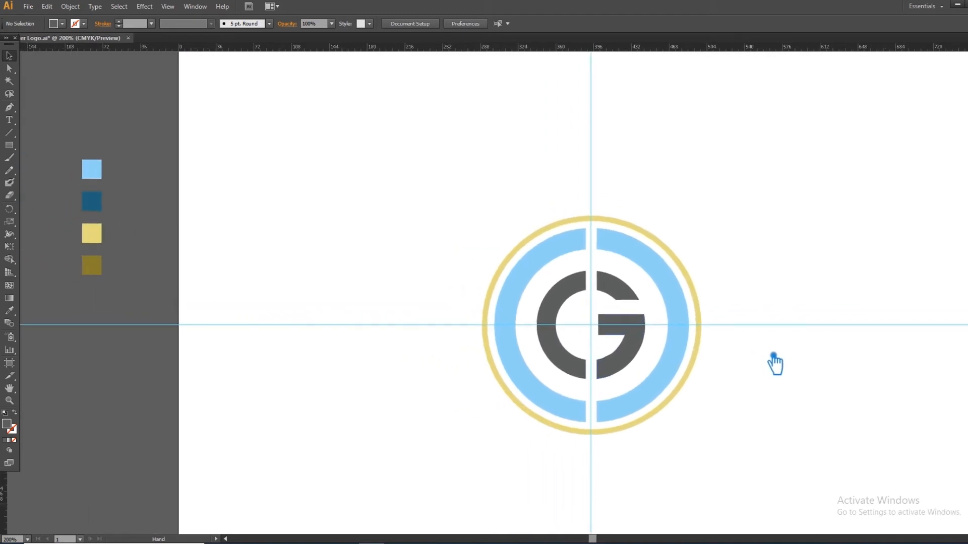
click(658, 378)
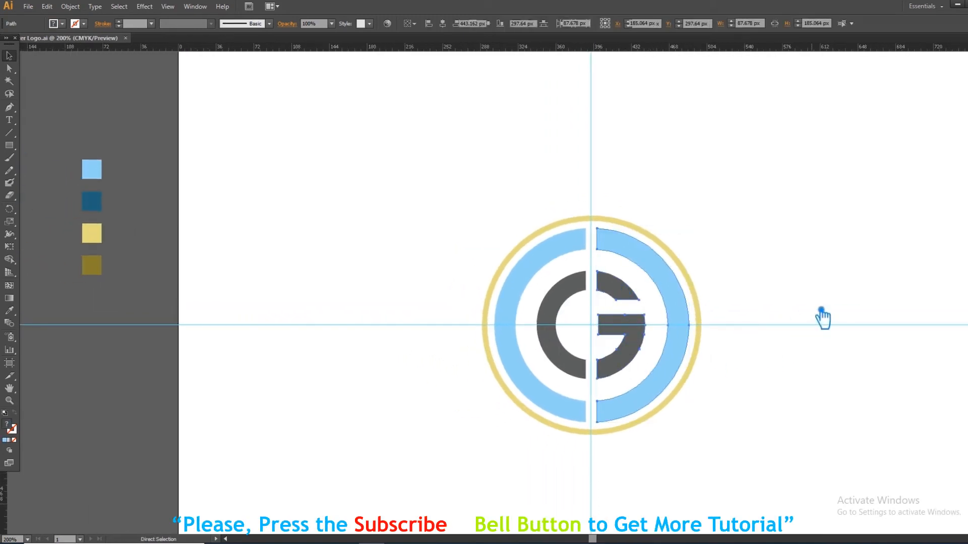
click(547, 309)
shift+click(530, 302)
key(ctrl+g)
Step: Fill the left-half group with the dark blue swatch color using the Eyedropper
click(9, 310)
click(96, 204)
click(9, 56)
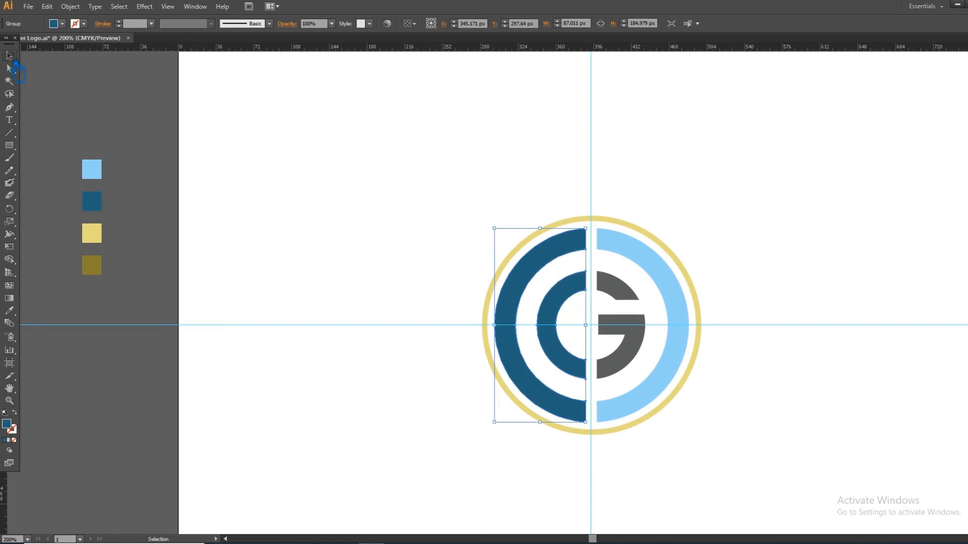
Step: Try the two yellow swatch colors on the right-half group with the Eyedropper and settle on the light blue swatch
click(642, 283)
click(9, 311)
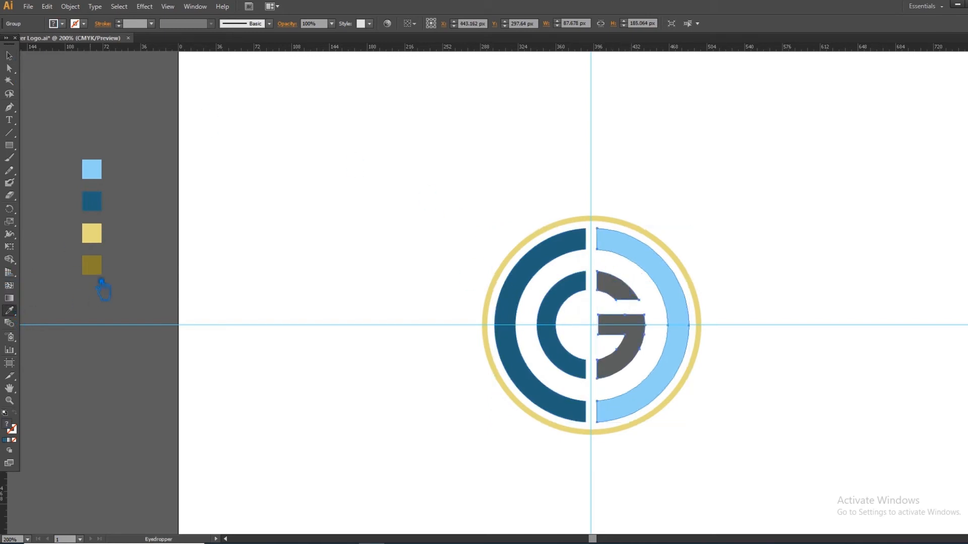
click(95, 266)
click(96, 235)
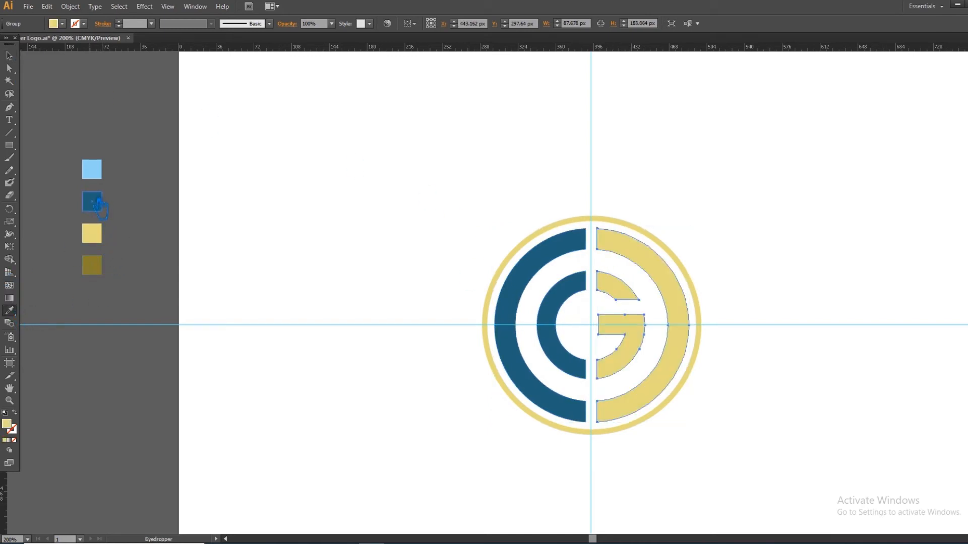
click(97, 172)
click(9, 56)
click(330, 173)
Step: Recolor the thin outer ring with the Eyedropper, trying the olive swatch and settling on dark gray
click(568, 220)
click(9, 376)
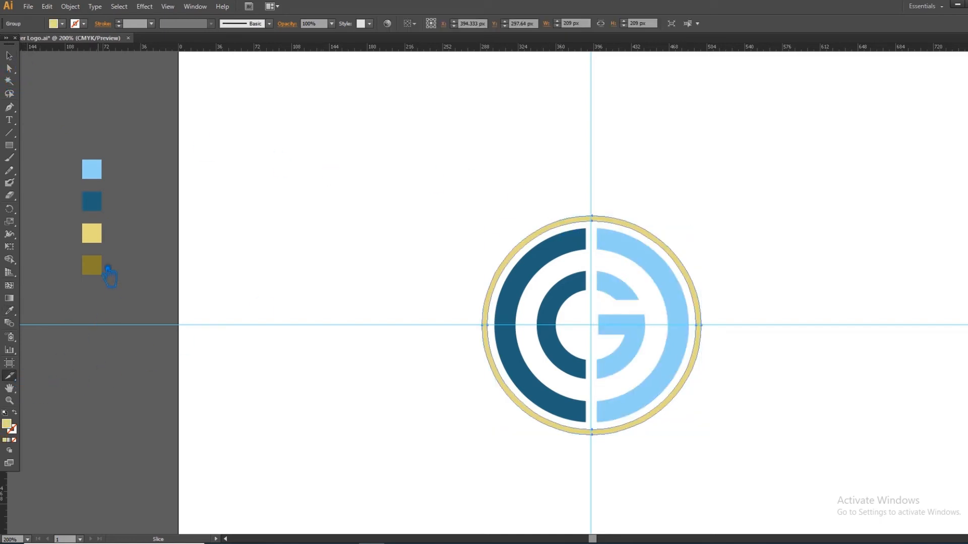
click(10, 311)
click(104, 273)
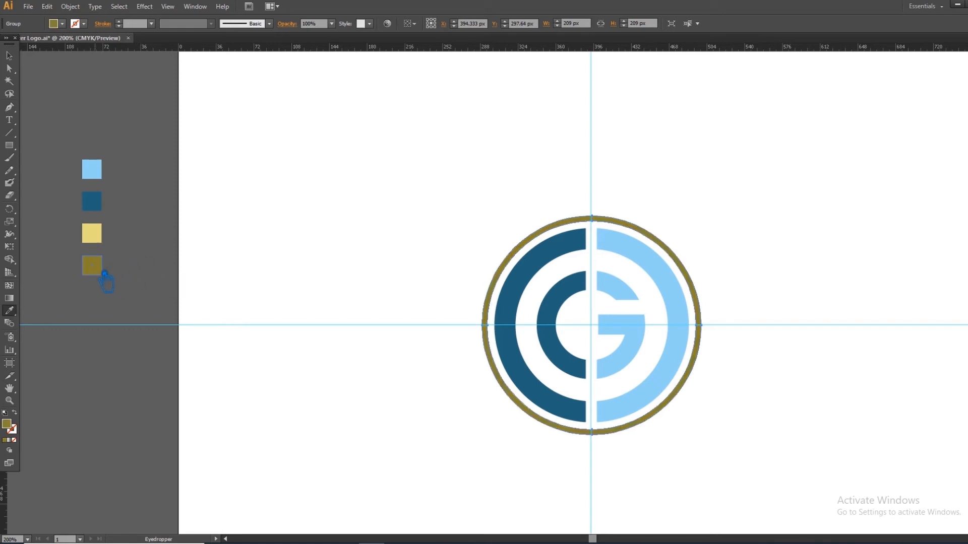
click(91, 353)
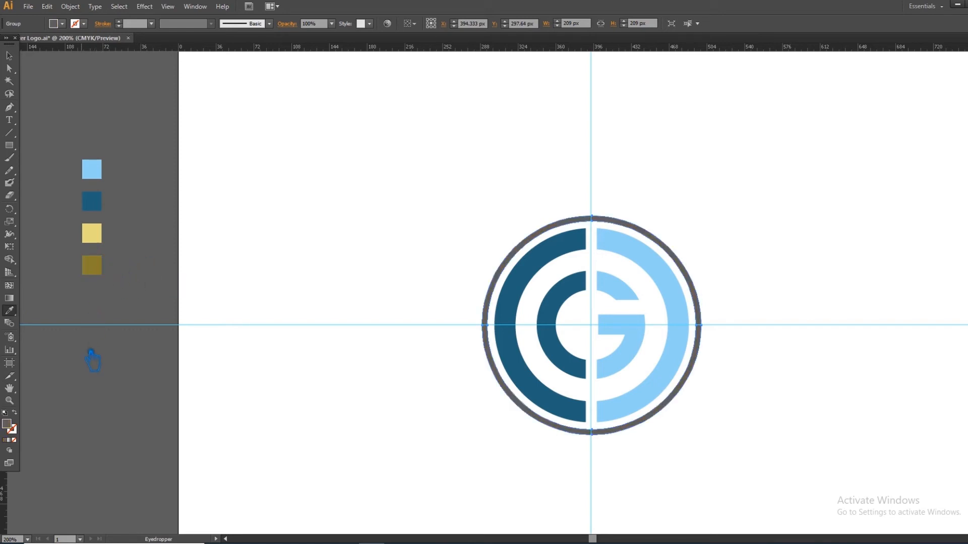
click(10, 56)
click(297, 198)
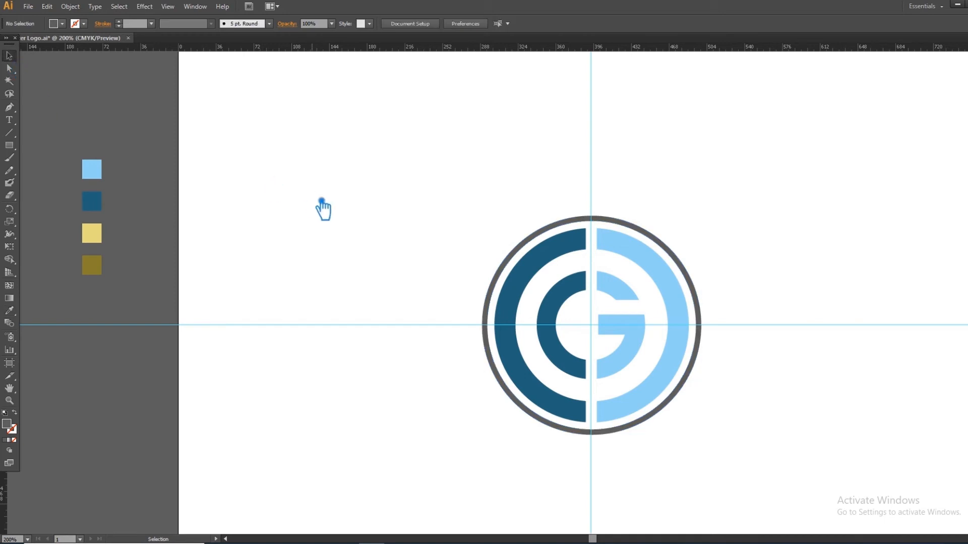
Step: Apply a linear gradient to the left outer half ring, running vertically from white at its lower end to black at its upper end
click(532, 292)
click(9, 298)
click(521, 316)
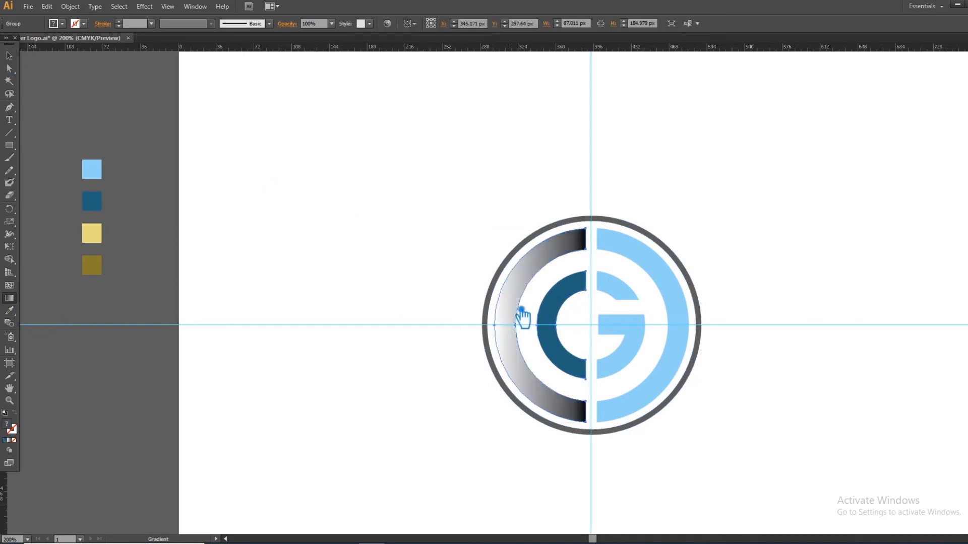
drag(584, 448, 592, 214)
drag(585, 423, 596, 237)
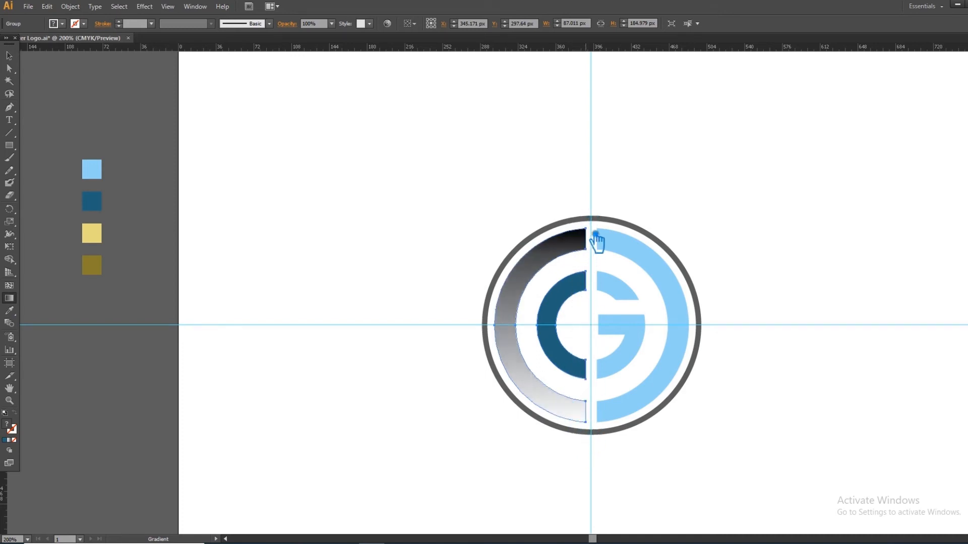
drag(594, 433, 592, 229)
Step: Check the color code of the light blue swatch in the Color Picker
click(9, 55)
click(126, 168)
click(92, 176)
double_click(8, 425)
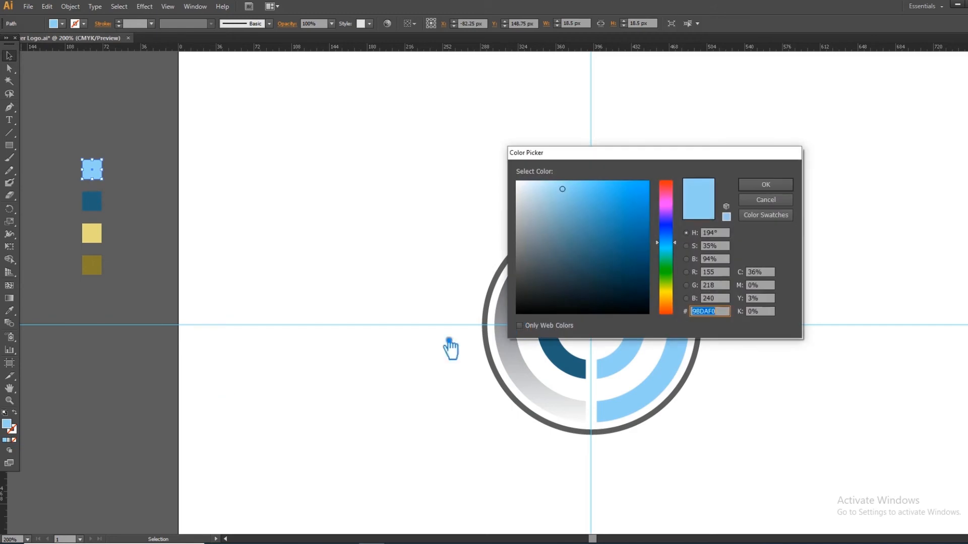
click(785, 189)
Step: Ungroup the left half and select only its outer half ring, with its gradient settings opened
click(557, 262)
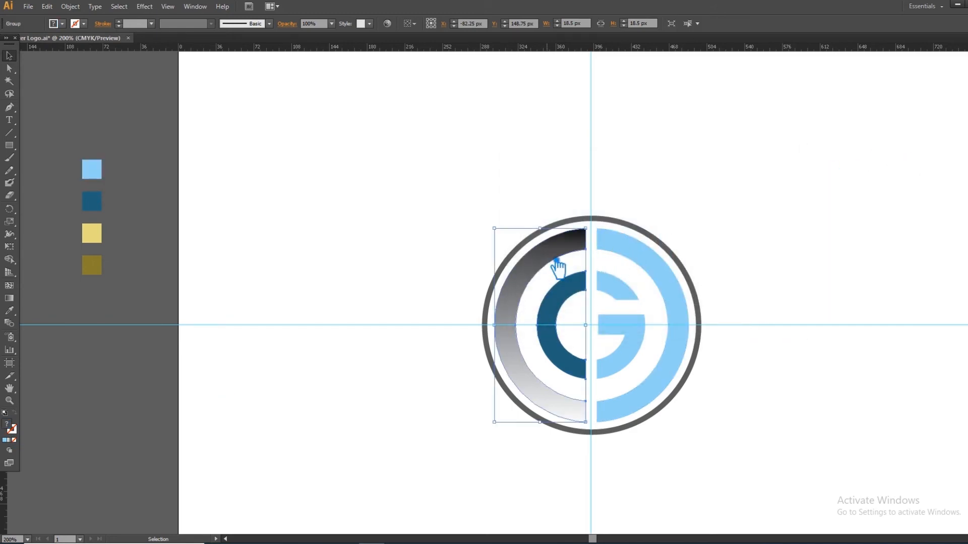
click(967, 170)
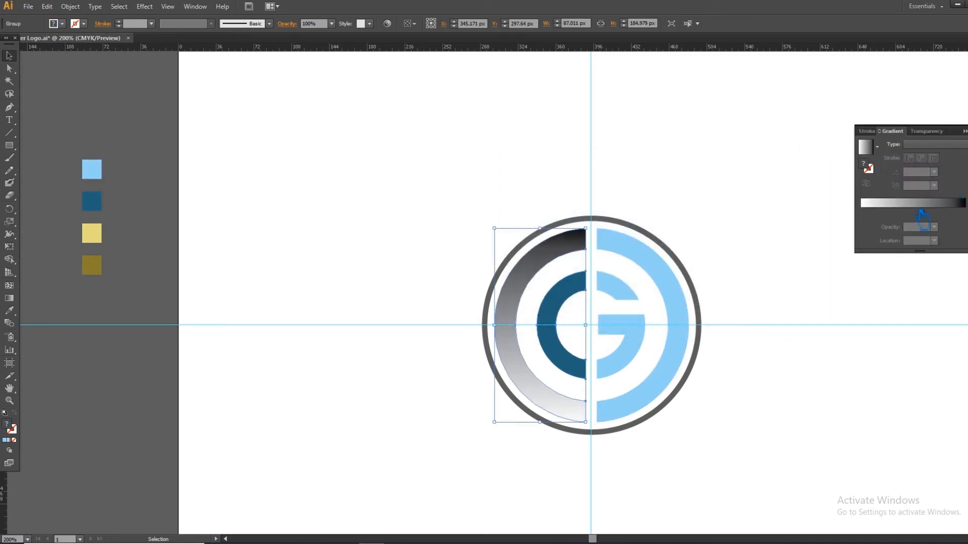
click(370, 275)
click(540, 266)
right_click(539, 266)
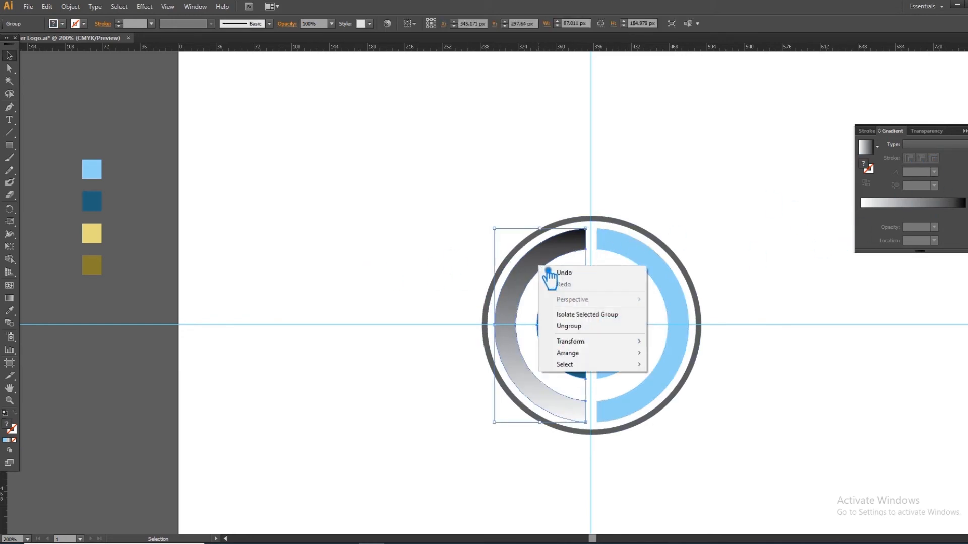
click(572, 327)
click(414, 285)
click(549, 274)
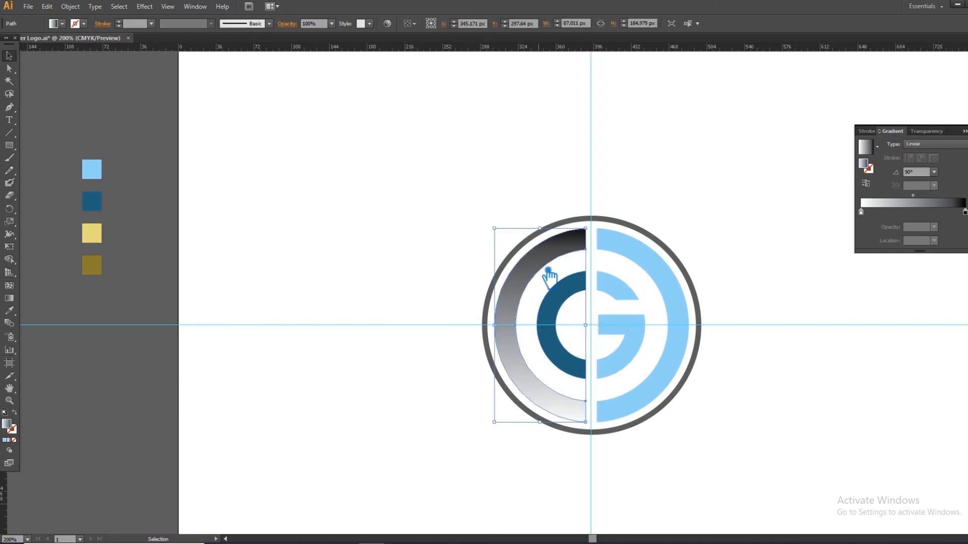
key(a)
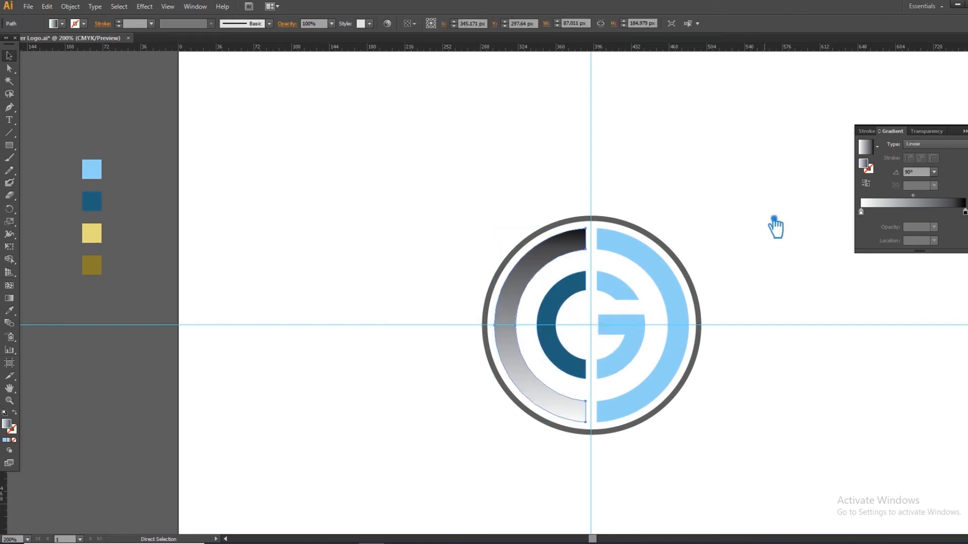
key(ctrl+x)
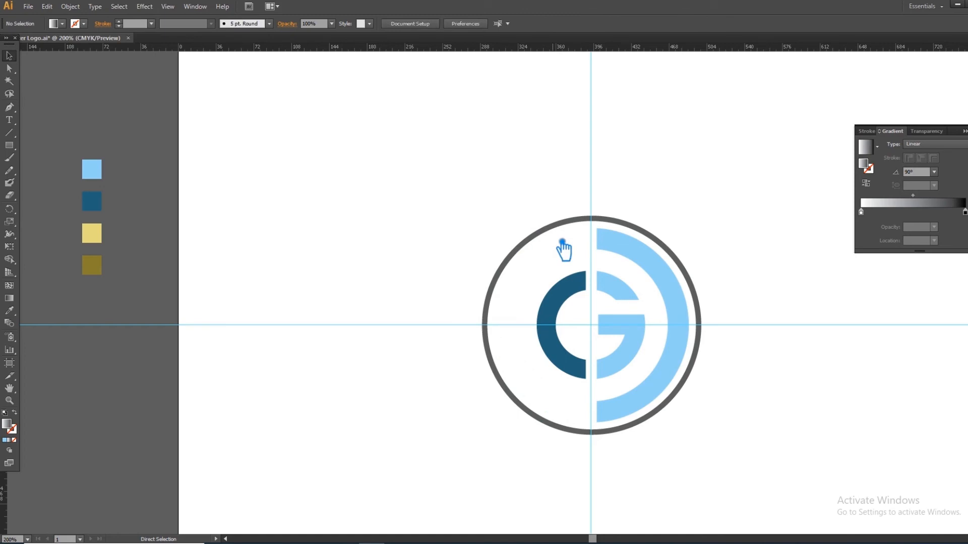
key(ctrl+z)
key(v)
Step: Set the white gradient stop of the left outer half ring to the copied light blue color code
click(861, 212)
double_click(872, 170)
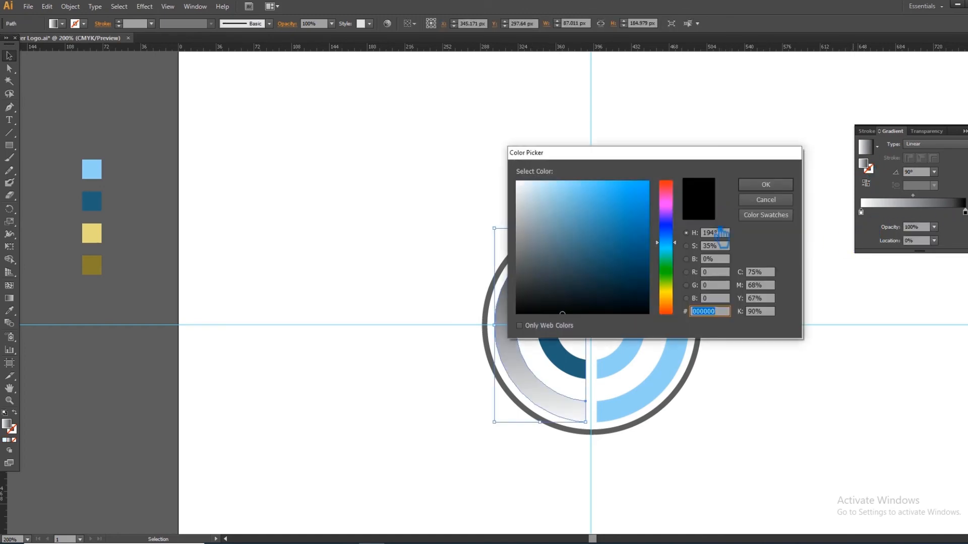
key(ctrl+v)
click(766, 185)
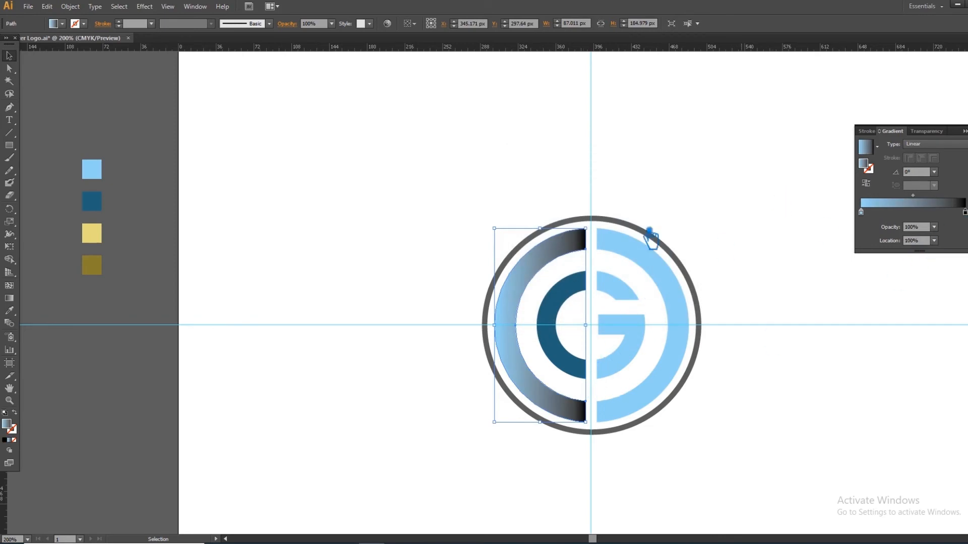
Step: Replace the black gradient stop of the left outer half ring with the dark blue swatch's color code
click(92, 201)
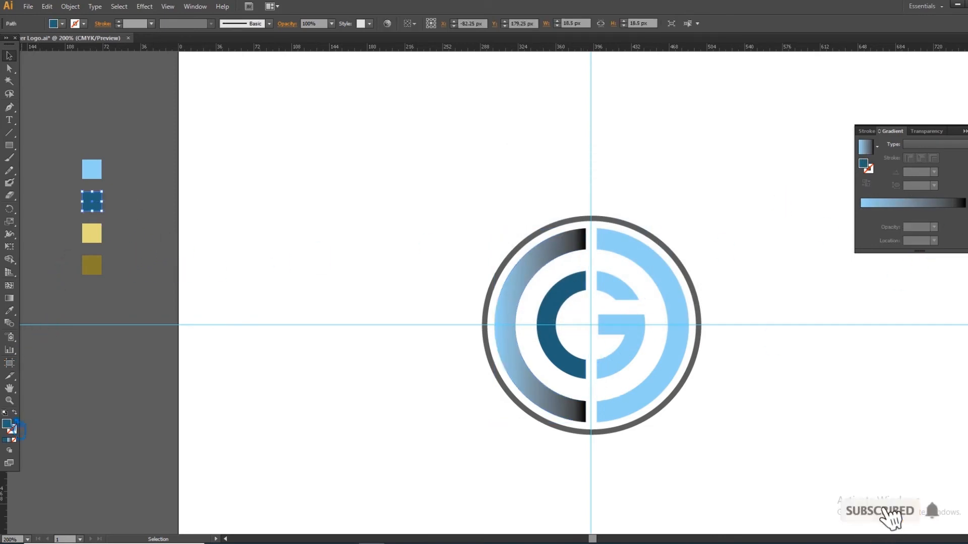
double_click(7, 424)
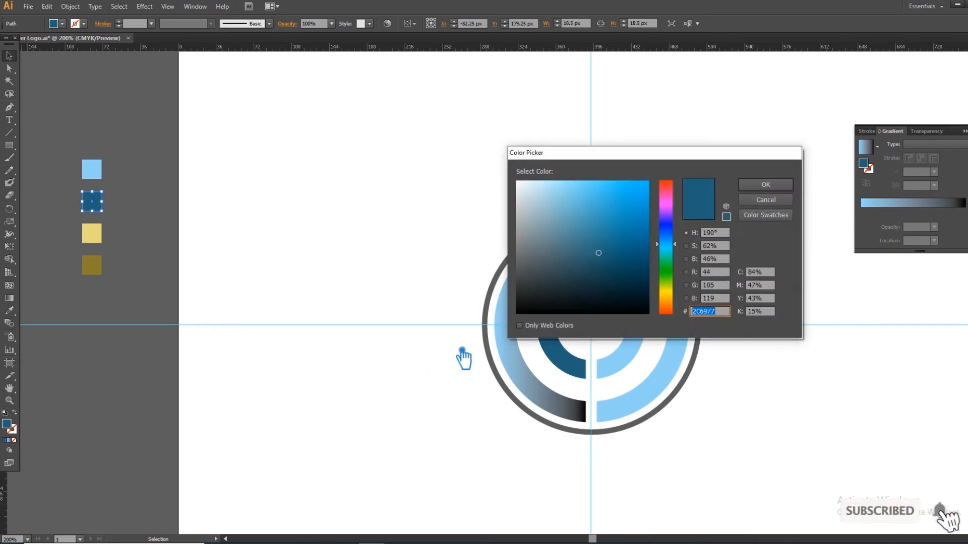
click(779, 199)
click(510, 340)
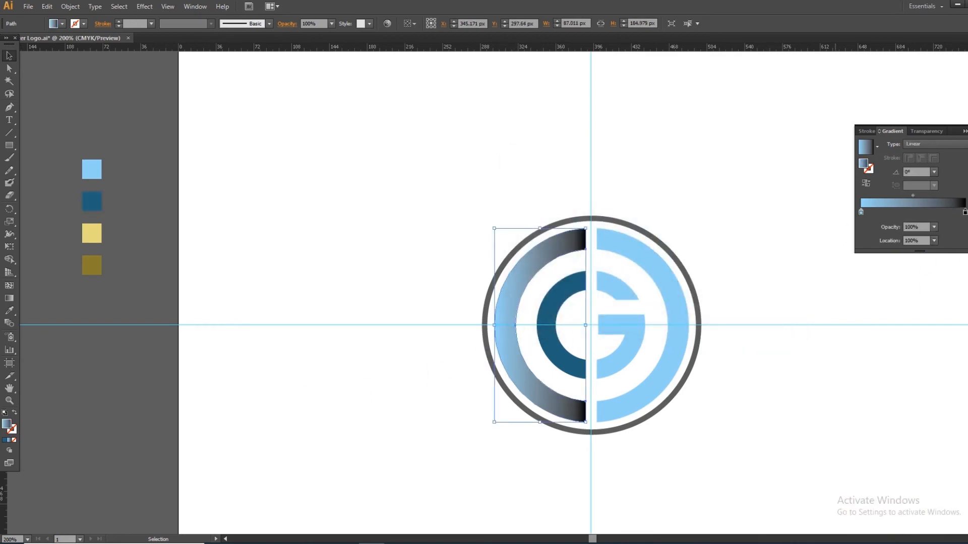
double_click(869, 169)
click(774, 187)
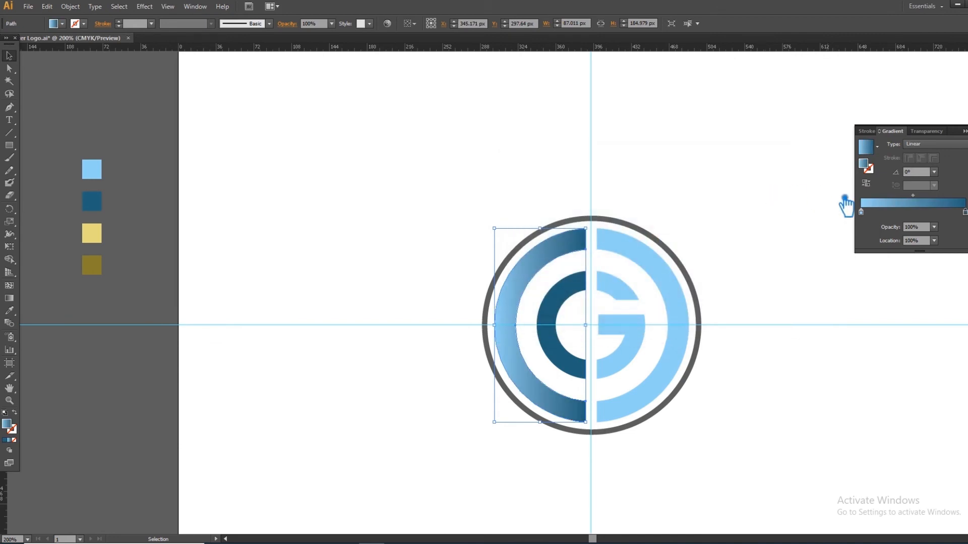
Step: Move both blue gradient stops inward, the dark one to 91.63%, and run the left outer half ring's gradient vertically with light blue at the lower end
drag(861, 212, 956, 212)
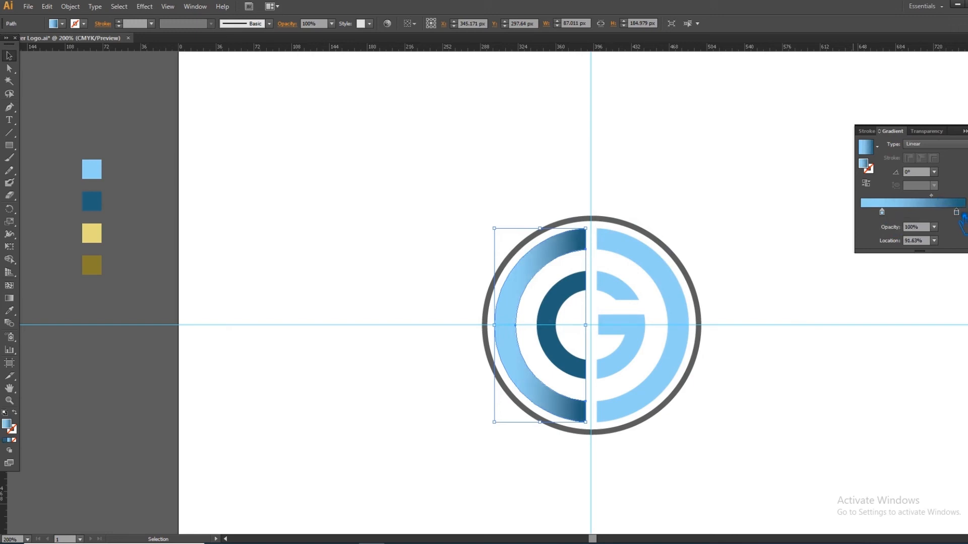
click(964, 131)
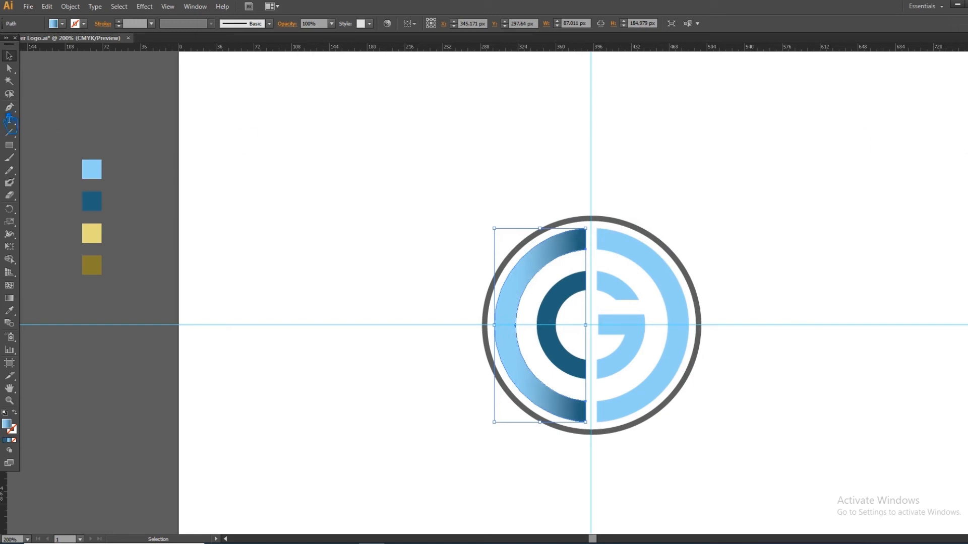
click(476, 219)
click(530, 277)
key(g)
drag(594, 428, 593, 231)
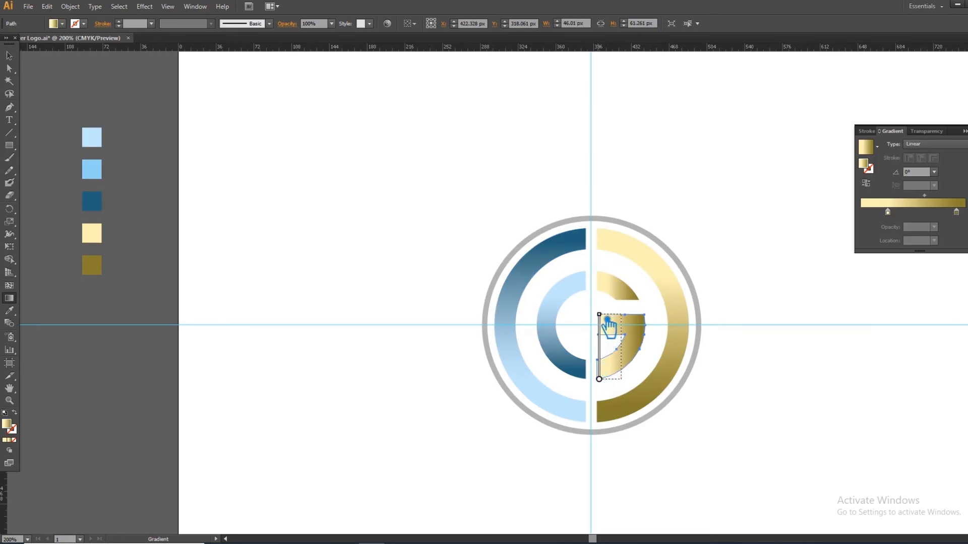
Step: Run the gold gradients of the lower and upper right-hand G pieces vertically, from cream below to olive above
mouse_move(621, 378)
mouse_down()
mouse_move(621, 315)
mouse_move(604, 272)
mouse_up()
click(9, 56)
click(619, 292)
click(9, 298)
key(v)
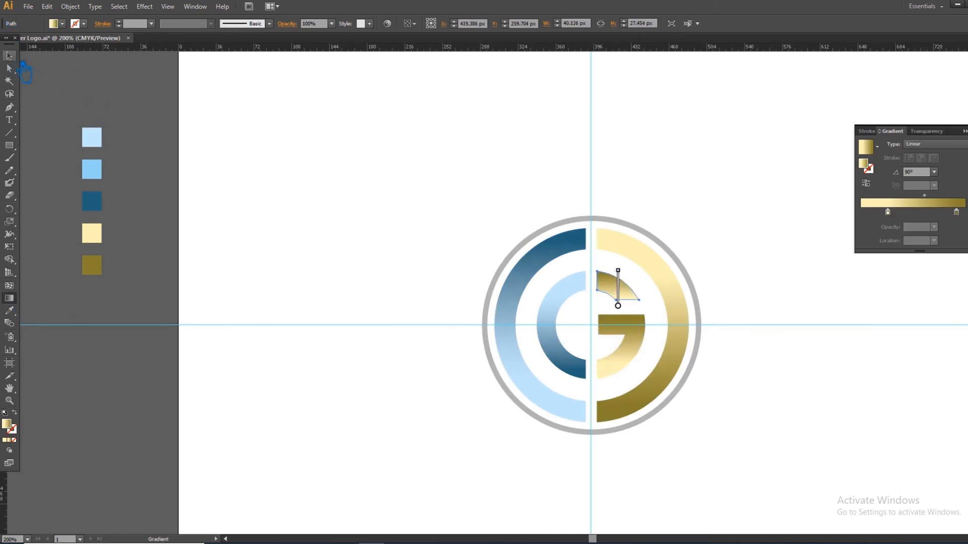
click(419, 174)
Step: Enlarge the thin outer ring around its center to about 223.67 px wide and recolor it dark gray with the Eyedropper
click(661, 240)
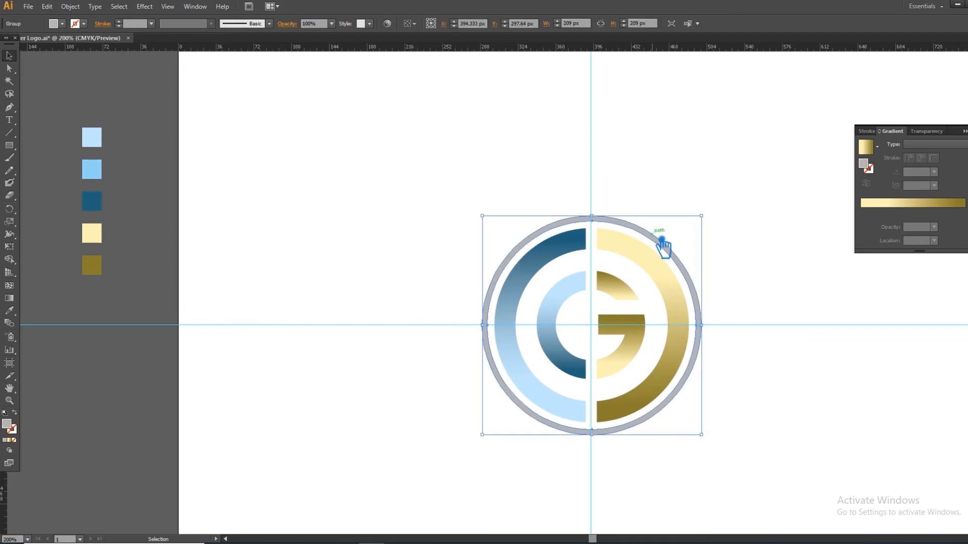
mouse_move(703, 216)
mouse_down()
mouse_move(718, 207)
mouse_move(720, 219)
mouse_up()
key(i)
click(531, 276)
click(151, 251)
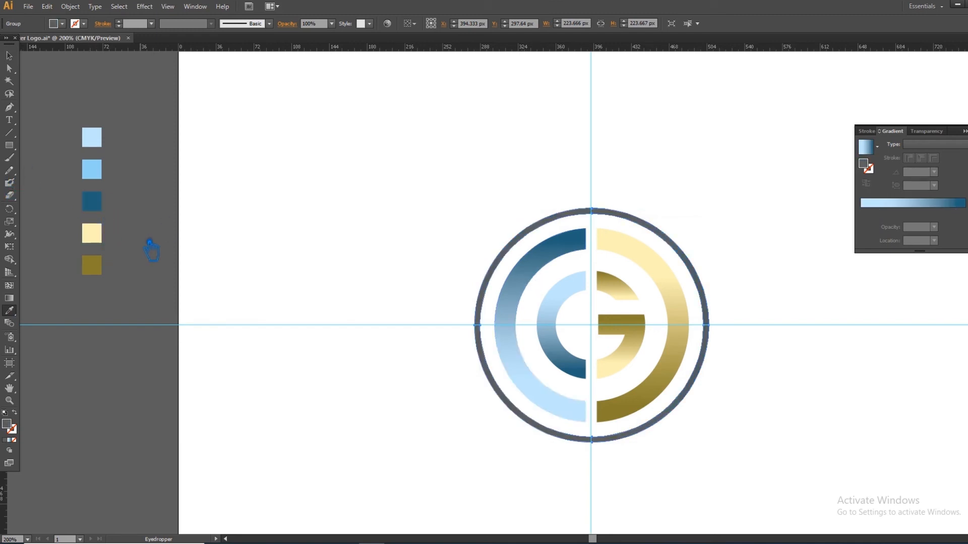
Step: Try the dark blue, cream, olive, light blue and pale blue swatches on the outer ring with the Eyedropper
click(95, 204)
click(98, 237)
click(98, 267)
click(98, 172)
click(100, 141)
click(99, 237)
Step: Reselect the outer ring and fill it with the olive swatch's color using the Eyedropper
click(9, 56)
click(284, 150)
click(478, 305)
click(9, 311)
click(98, 266)
click(9, 56)
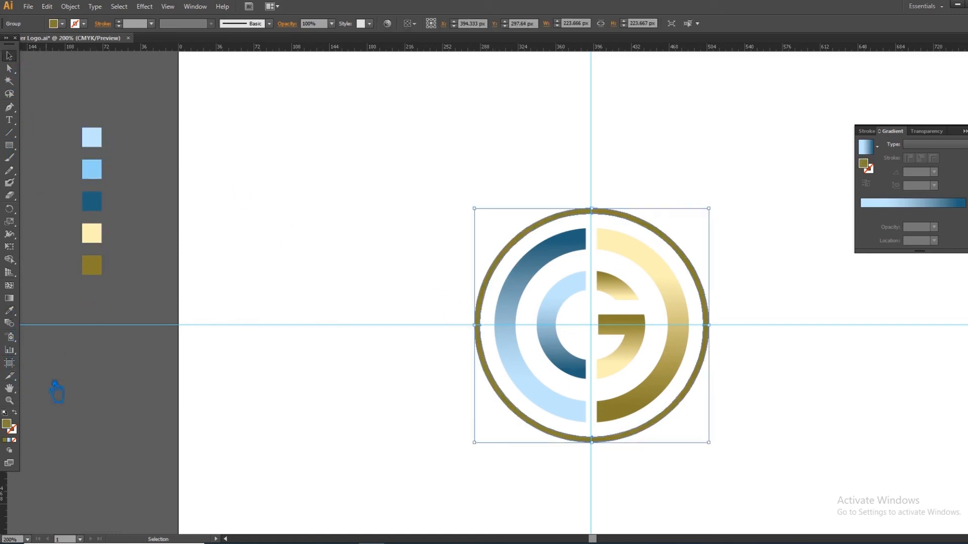
Step: Lighten the outer ring's fill to tan in the Color Picker, and try the left half ring's blue gradient on it with the Eyedropper
double_click(6, 424)
click(563, 213)
click(669, 298)
drag(575, 239, 564, 226)
click(765, 184)
click(786, 208)
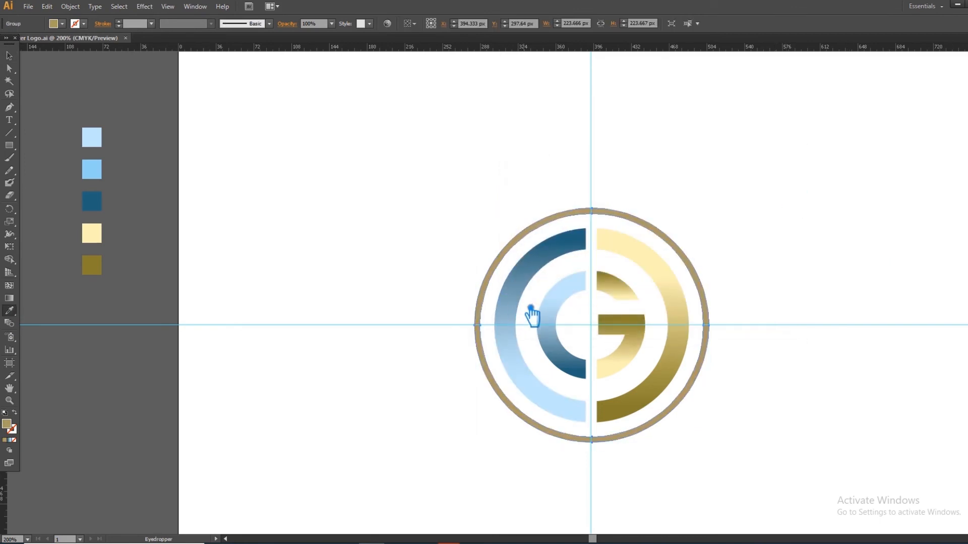
click(513, 306)
click(9, 55)
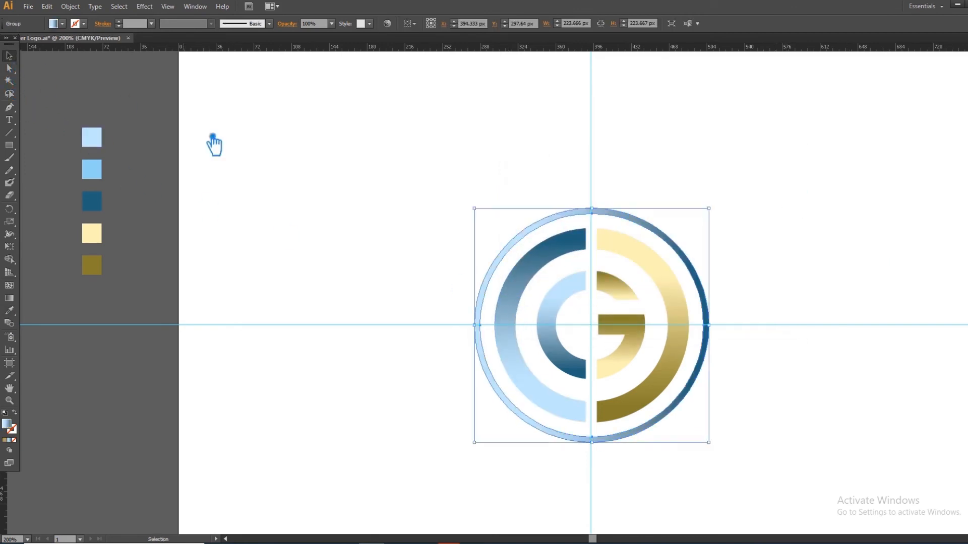
Step: Copy the gold gradient of the right-hand G pieces onto the left outer and left inner half rings with the Eyedropper
click(529, 277)
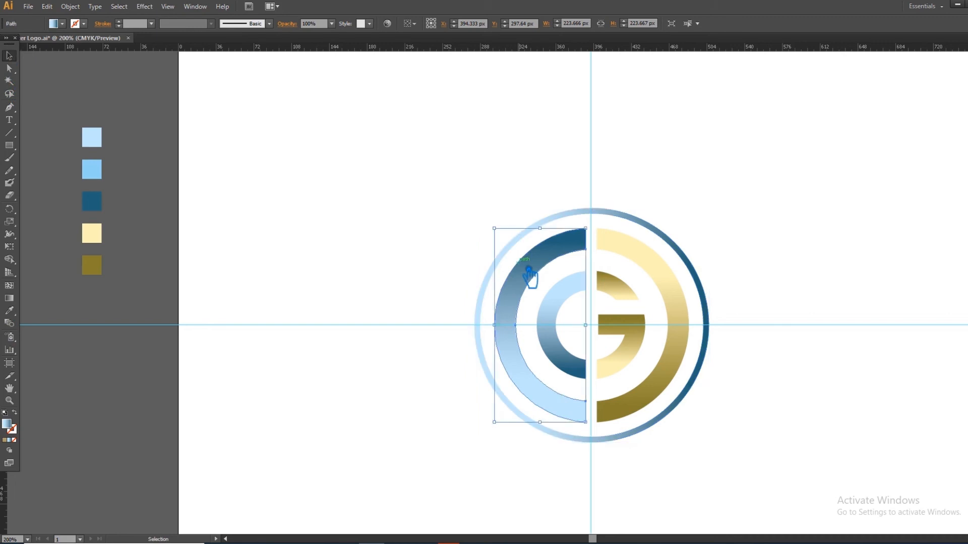
click(10, 310)
click(636, 329)
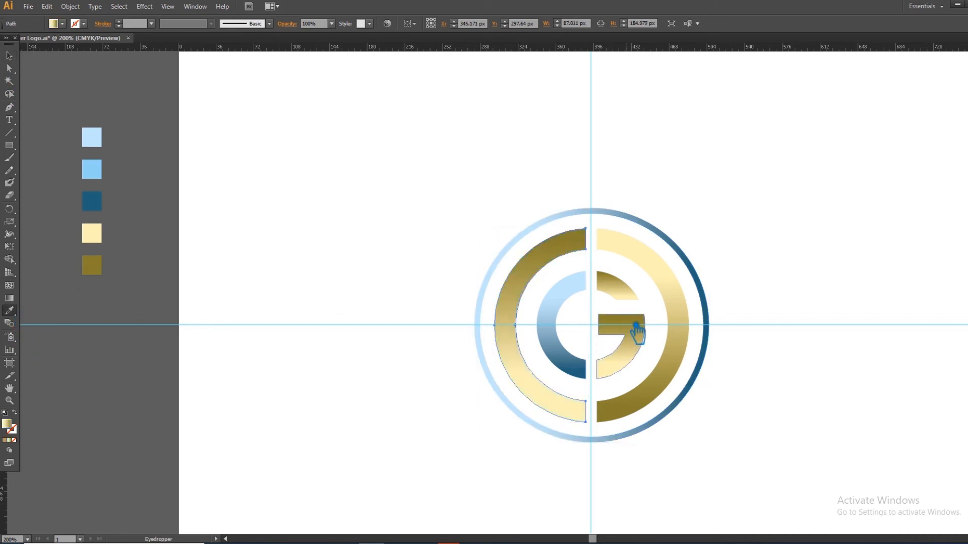
click(9, 55)
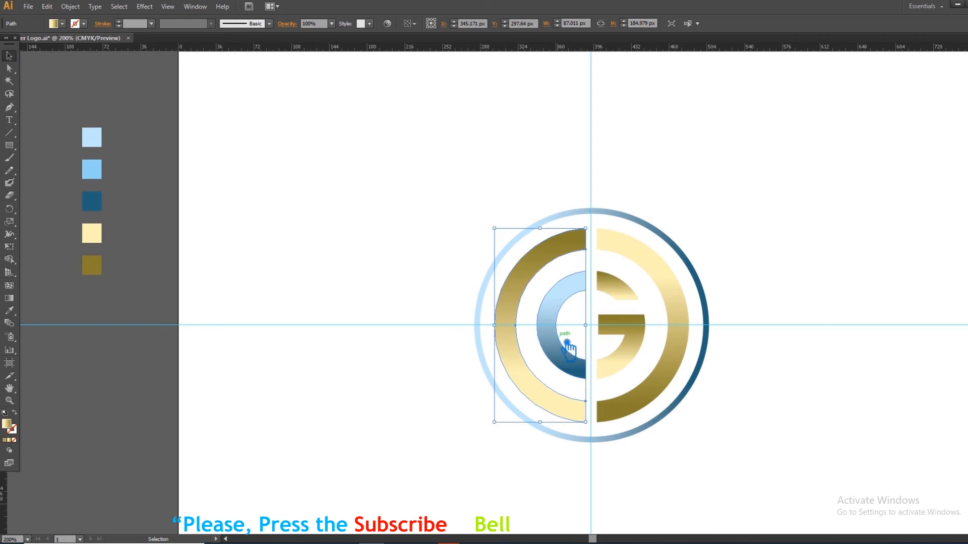
click(563, 345)
click(10, 310)
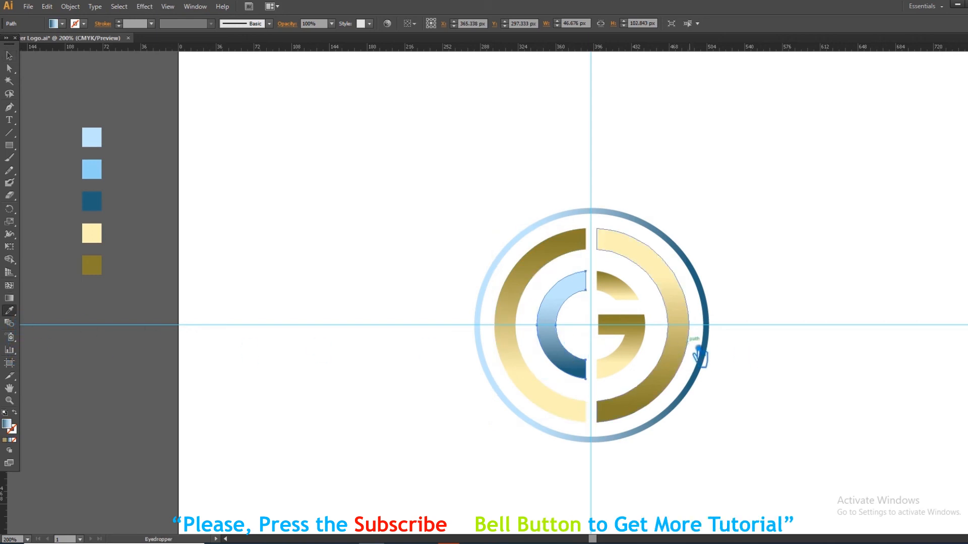
click(627, 295)
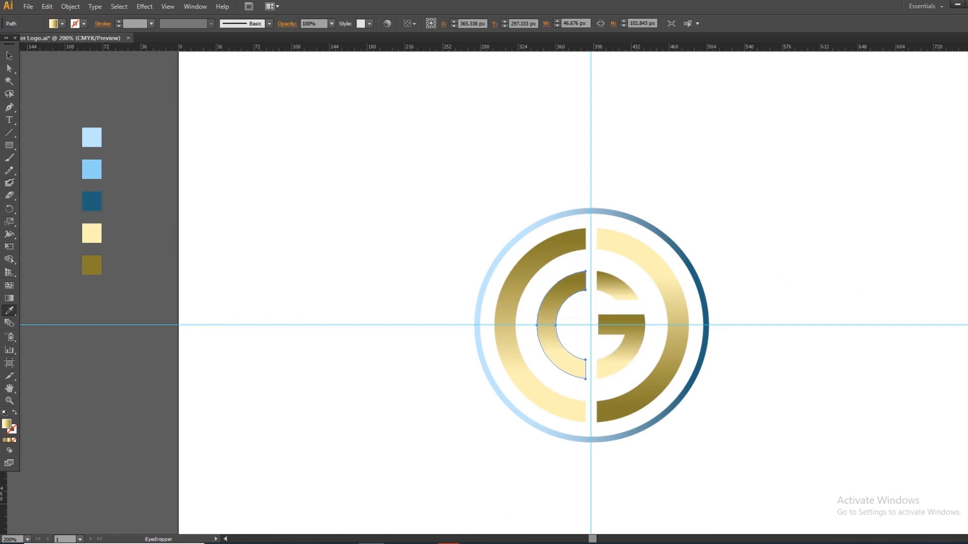
Step: Reverse the gold gradient of the left inner half ring and move its cream stop to 100%
key(ctrl+F9)
click(869, 183)
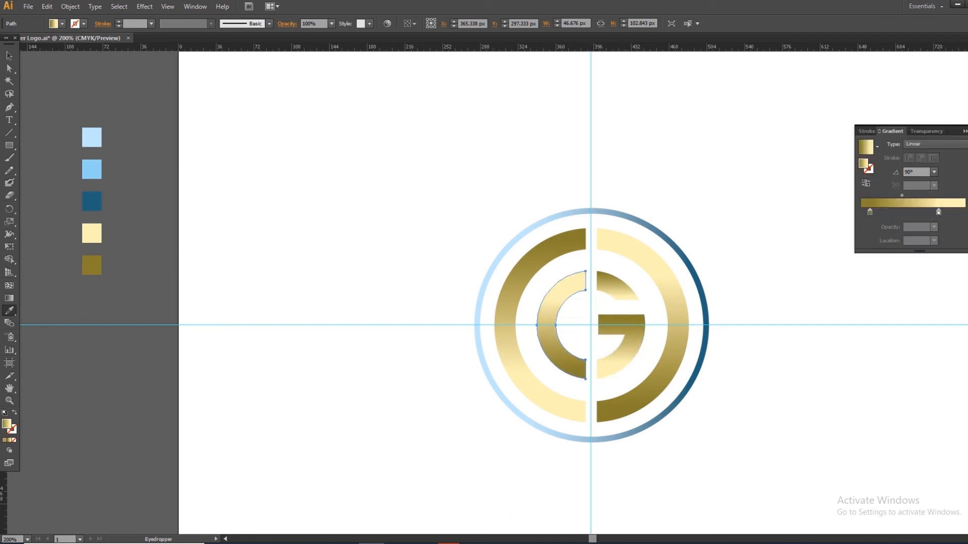
click(965, 131)
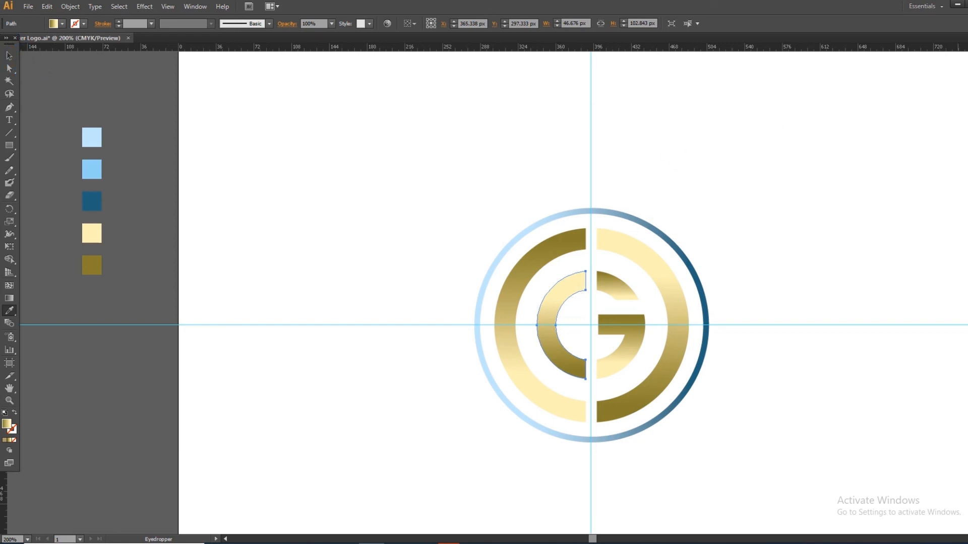
key(ctrl+F9)
drag(938, 212, 965, 212)
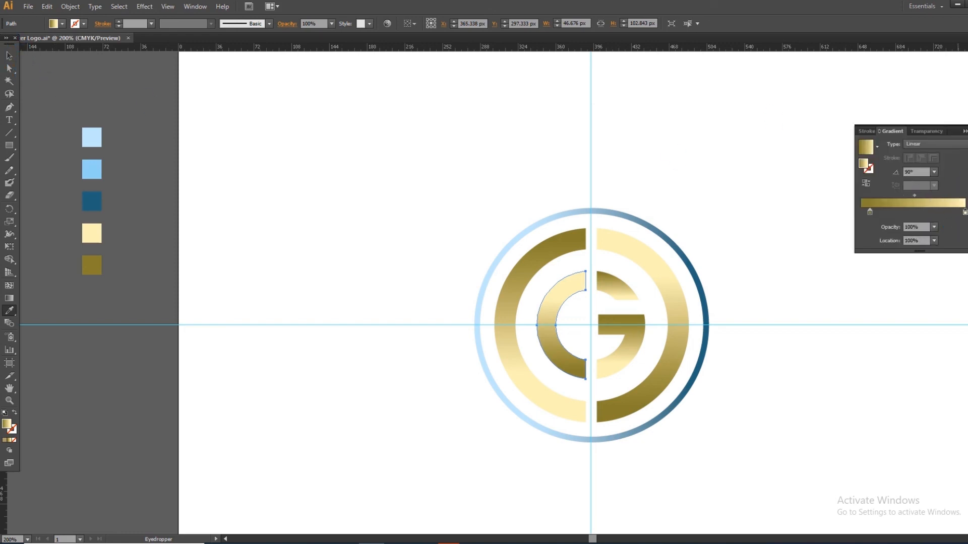
Step: Move the cream gradient stop to 0% on the lower and upper right-hand G pieces
key(v)
click(649, 344)
drag(889, 213, 799, 221)
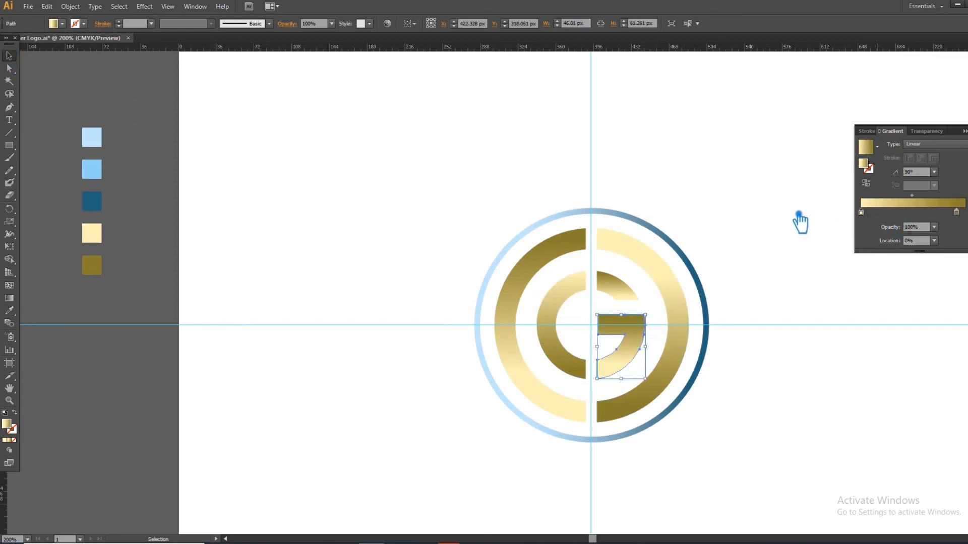
click(964, 131)
click(623, 290)
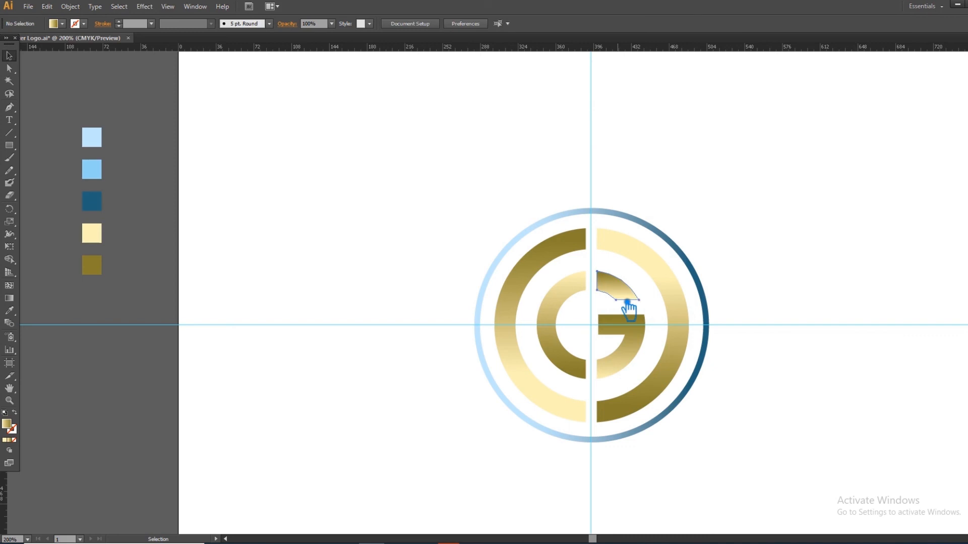
click(967, 174)
drag(887, 212, 800, 215)
click(964, 131)
Step: Move the cream gradient stop to 100% on the right outer half ring and to 0% on the left outer half ring
click(638, 265)
click(966, 174)
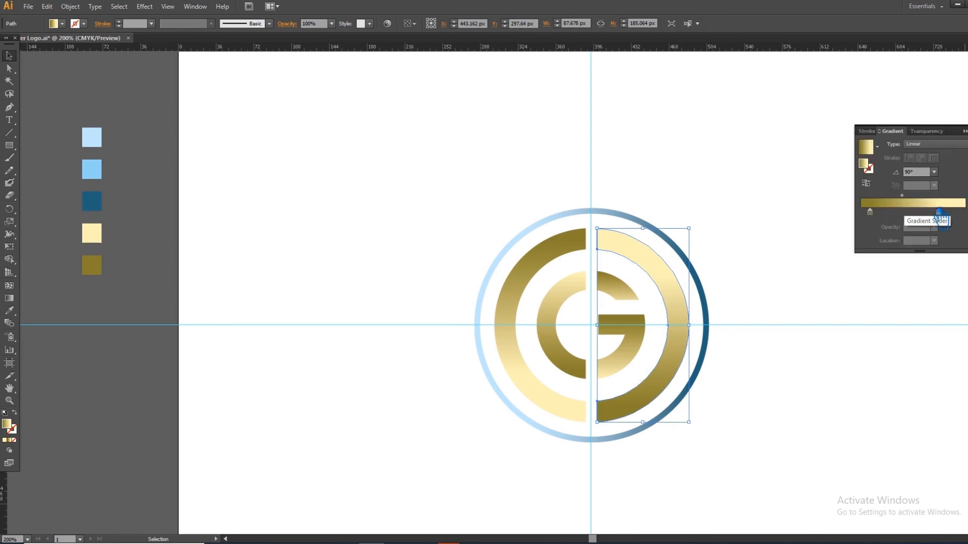
drag(951, 218, 964, 212)
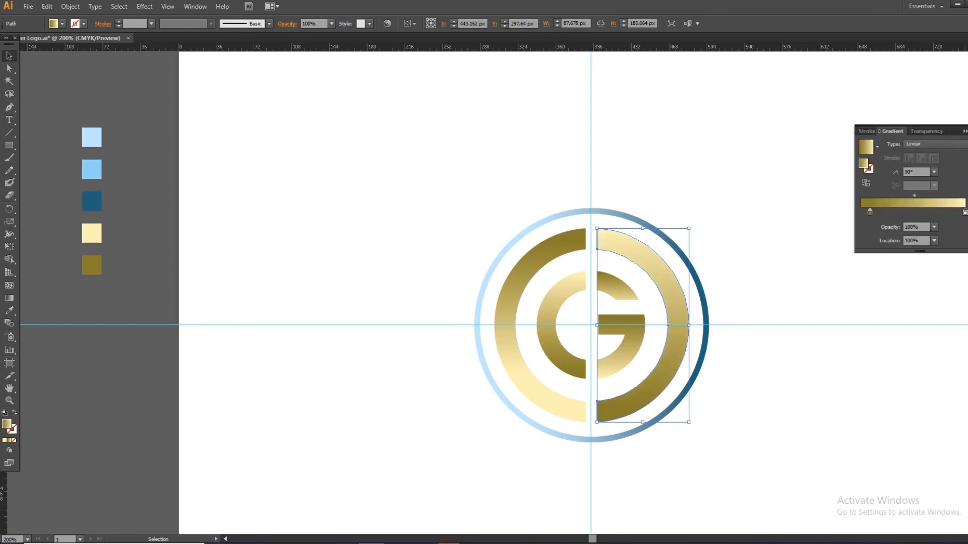
click(965, 131)
click(538, 253)
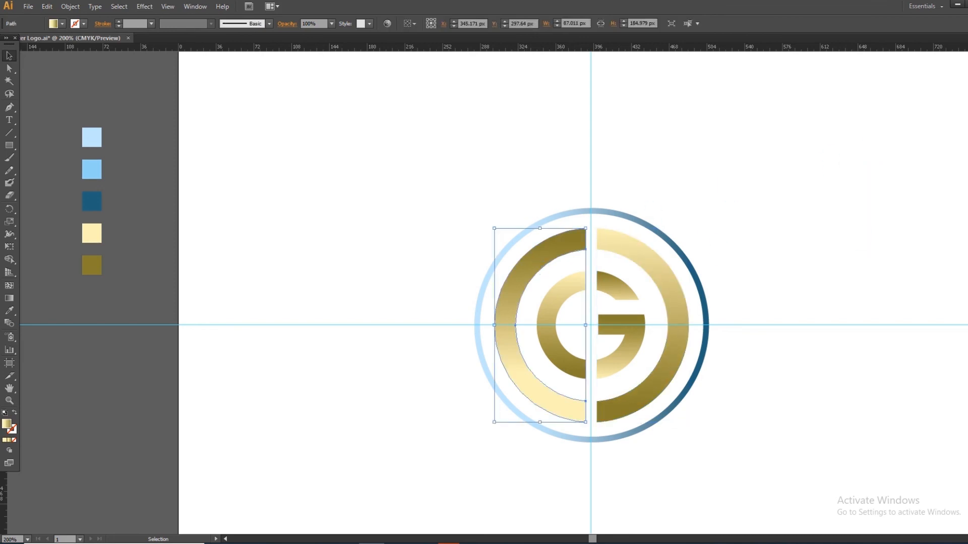
click(966, 173)
drag(887, 214, 841, 216)
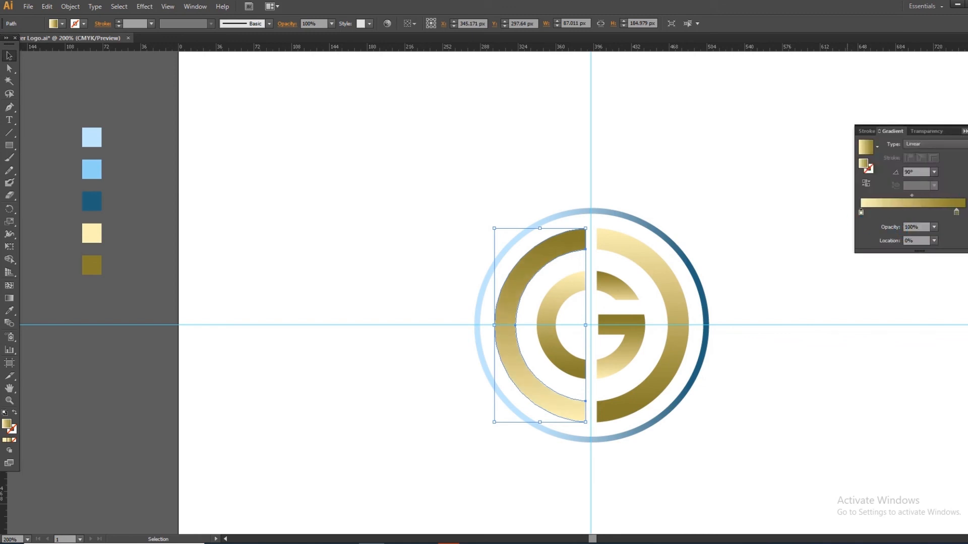
click(802, 230)
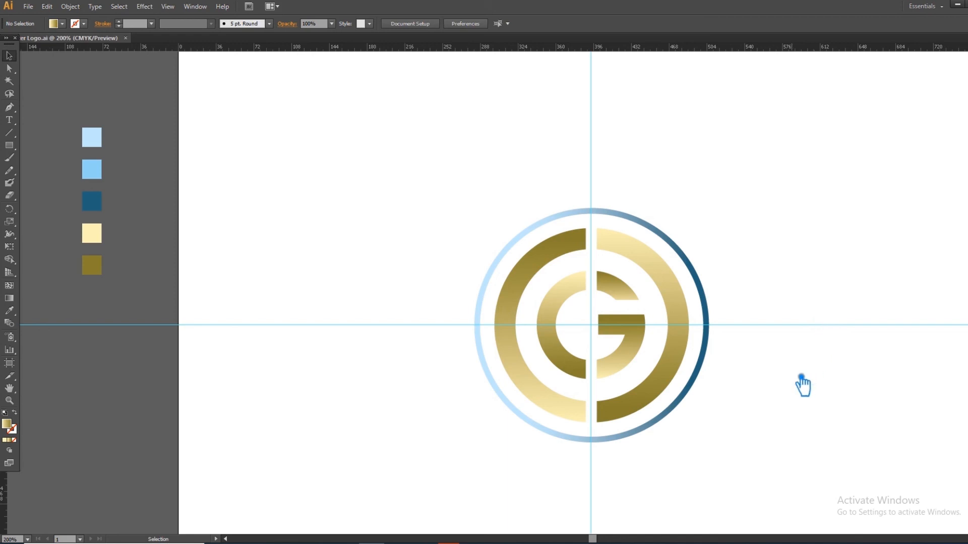
Step: Recolor the thin outer ring from the blue gradient to a plain light gray using the Color Picker, and save the document
click(694, 265)
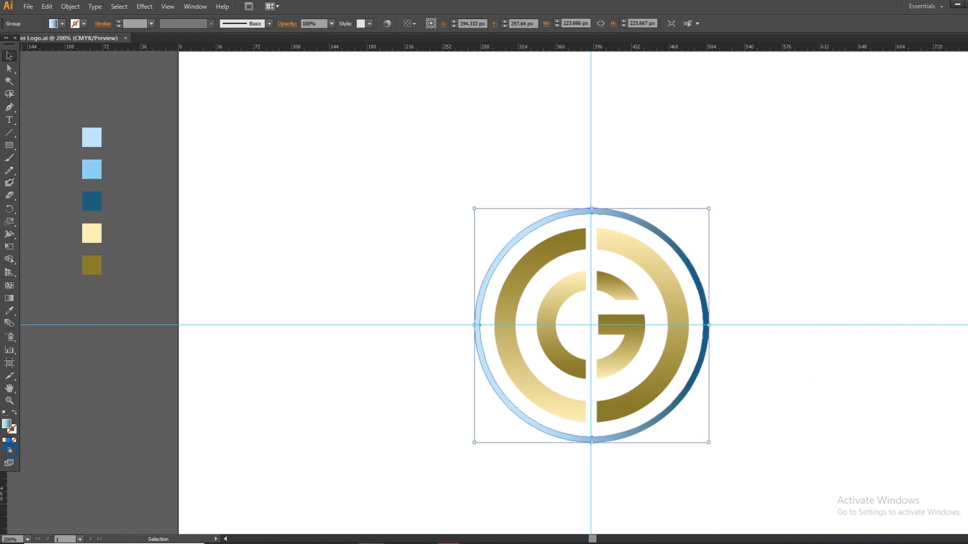
click(10, 311)
click(89, 364)
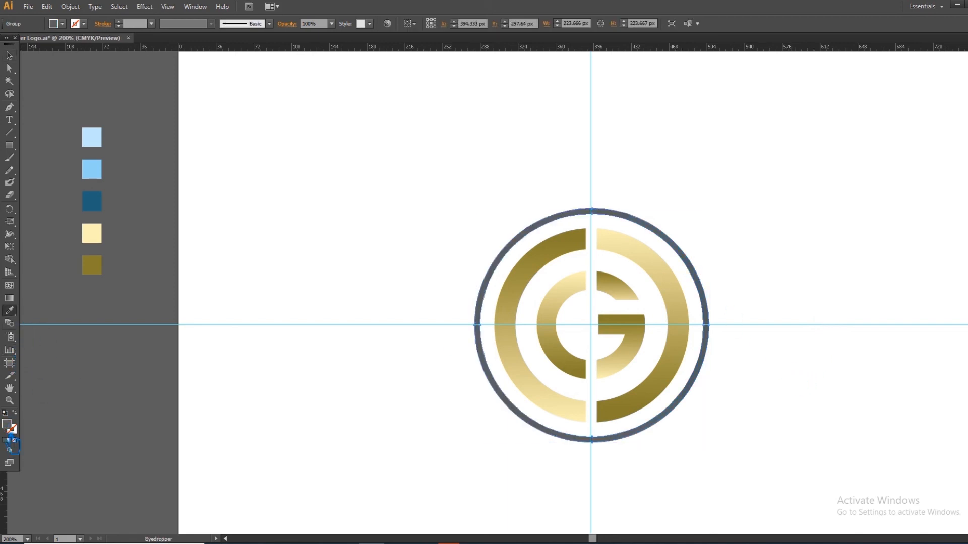
double_click(12, 428)
drag(529, 207, 516, 199)
click(771, 187)
click(9, 54)
click(348, 196)
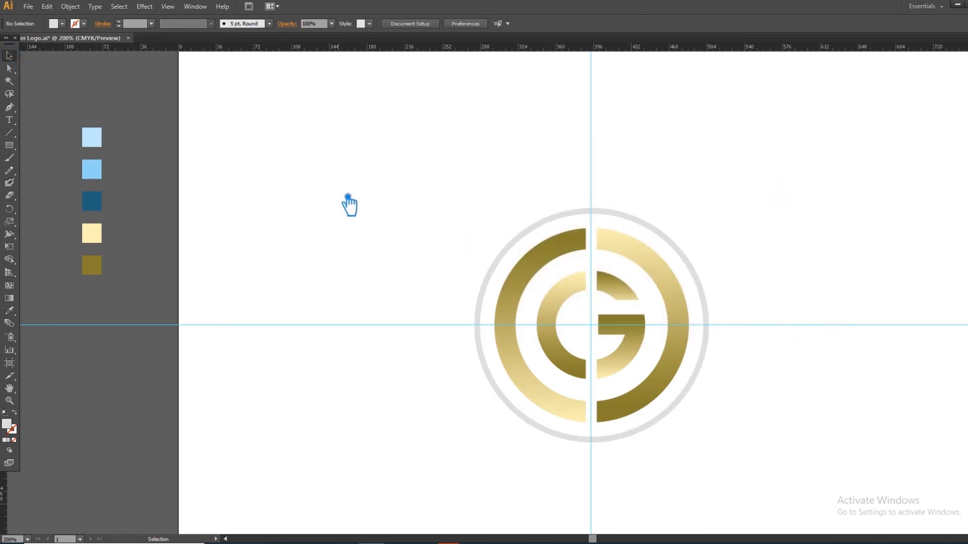
key(ctrl+s)
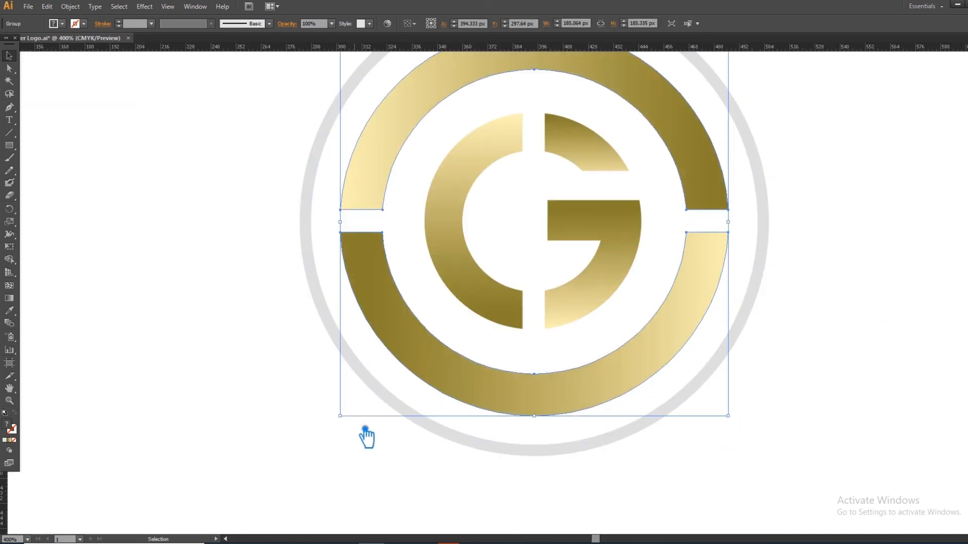
Step: Deselect the outer half rings and view the finished logo in full-screen mode
click(835, 216)
drag(835, 181, 810, 246)
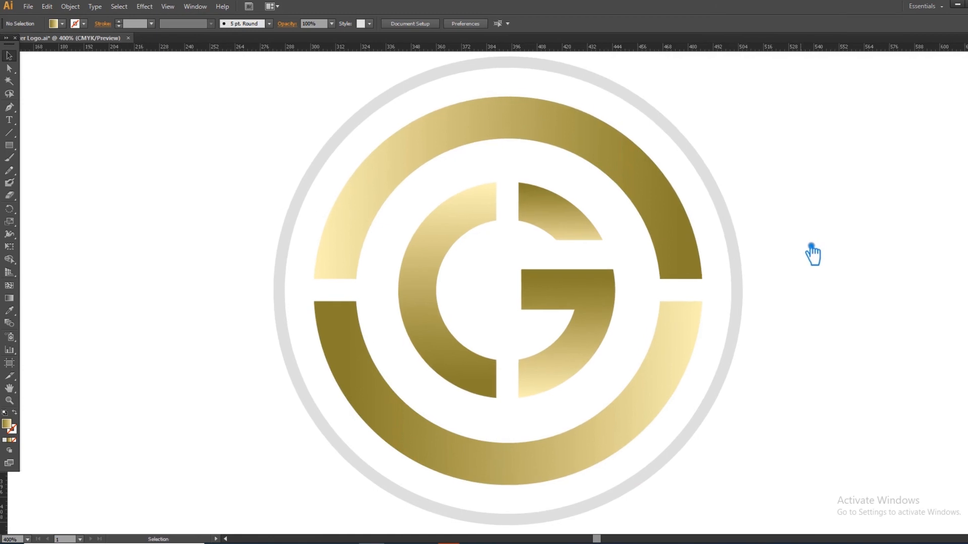
key(f)
key(f)
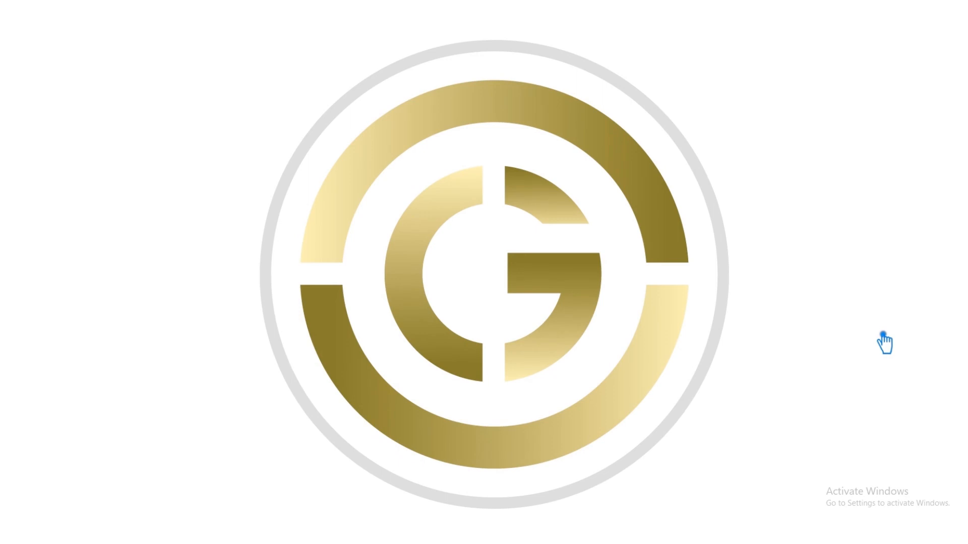